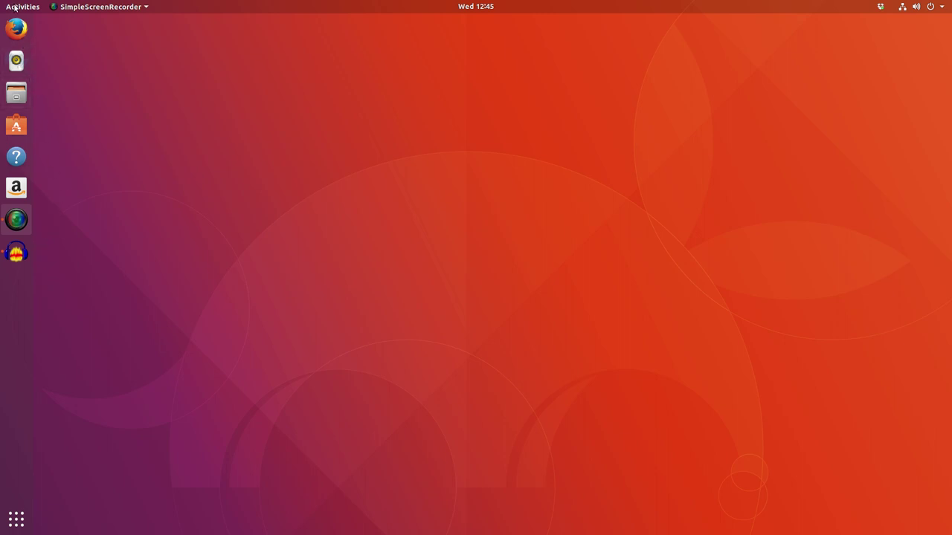
- Toggle the overview and SimpleScreenRecorder menu, then show the calendar for Wednesday October 18
click(14, 8)
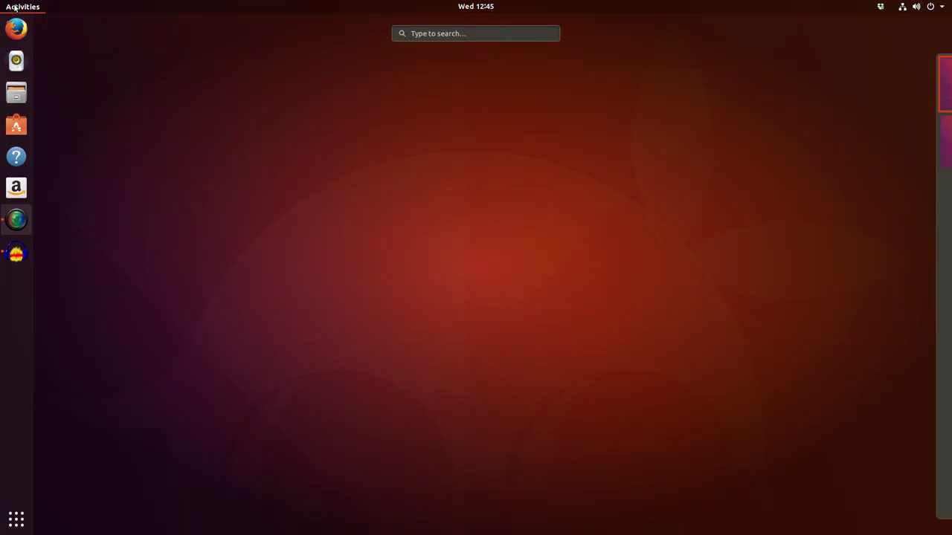
click(15, 7)
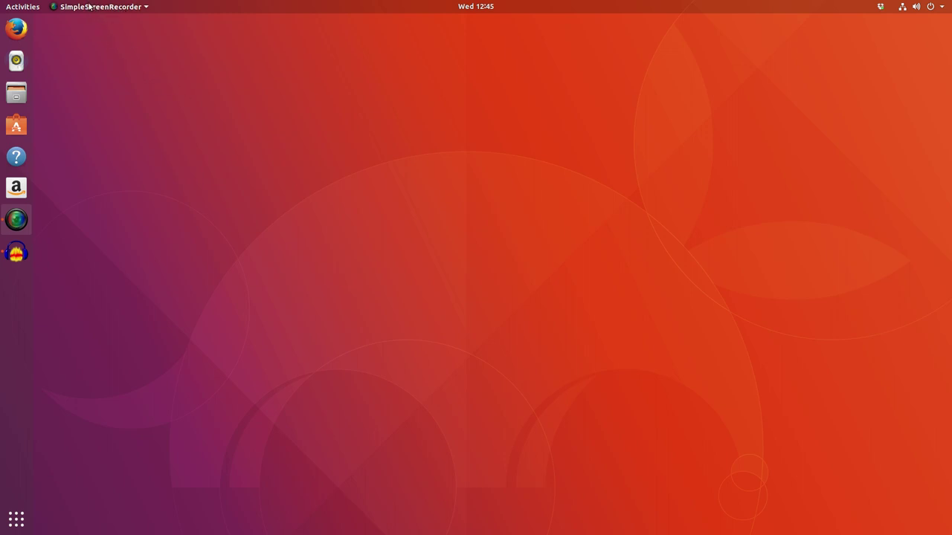
click(147, 11)
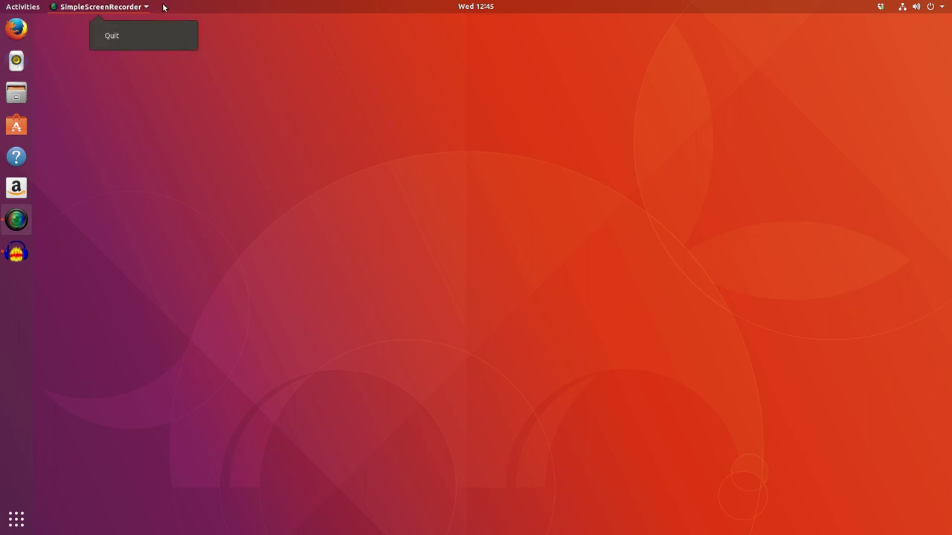
click(166, 8)
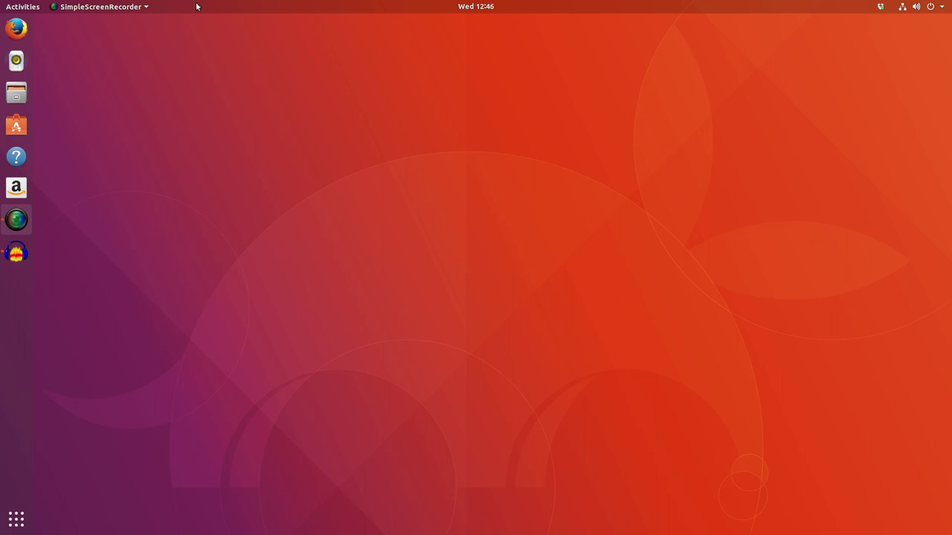
click(474, 9)
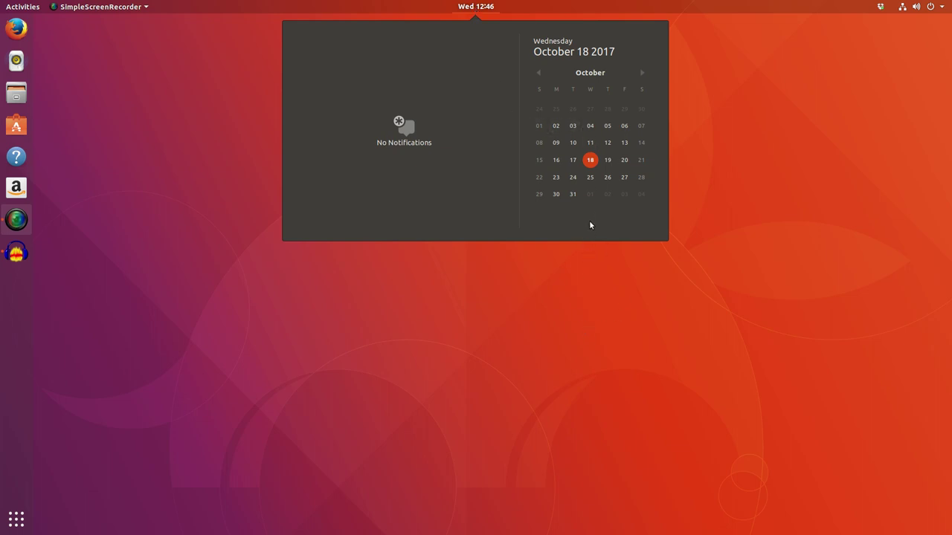
- Close, reopen, and close again the calendar and notifications panel
click(478, 8)
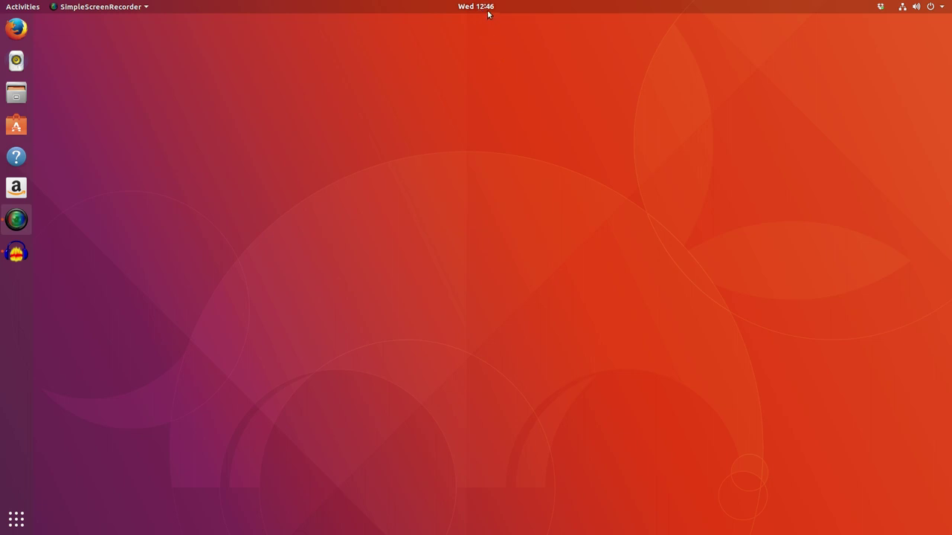
click(488, 10)
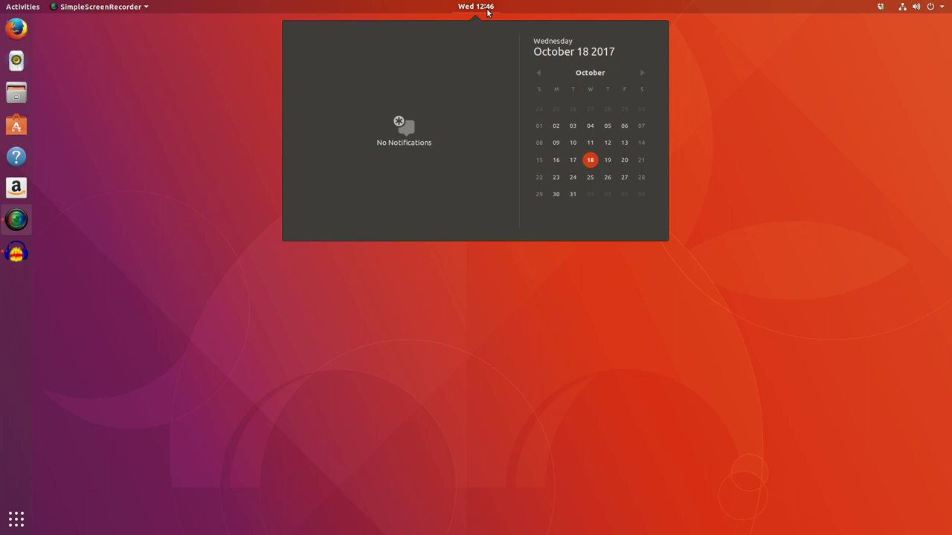
click(488, 12)
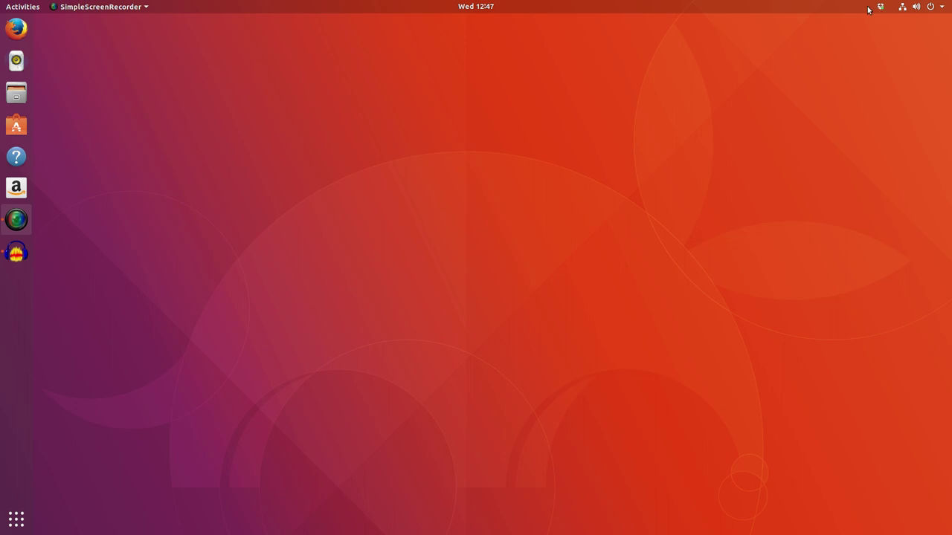
click(927, 9)
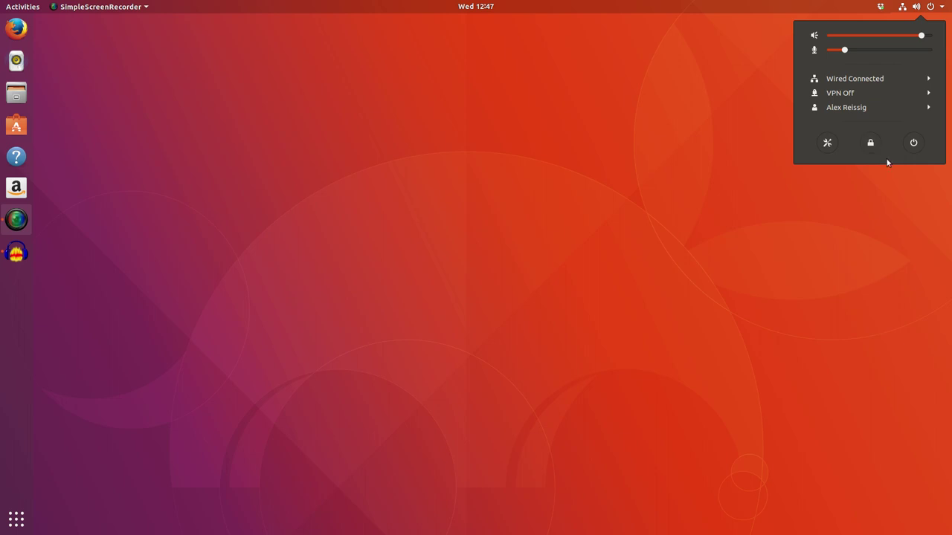
click(711, 132)
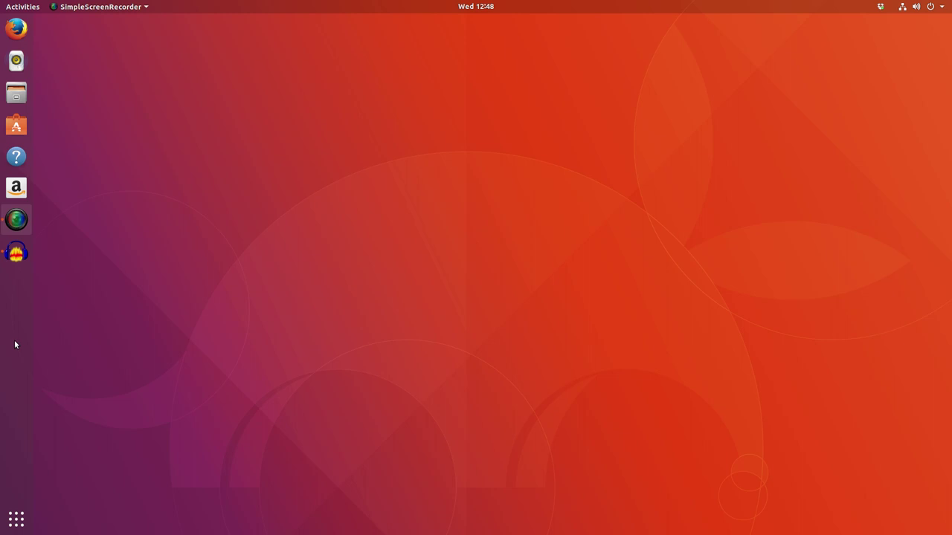
- Launch Firefox and shift the Audacity and SimpleScreenRecorder windows up and right
click(15, 32)
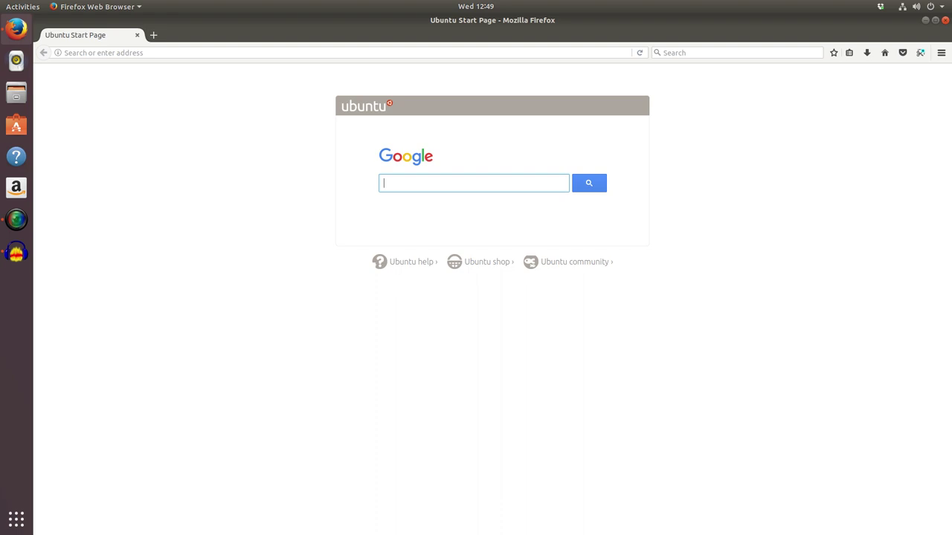
key(alt+Tab)
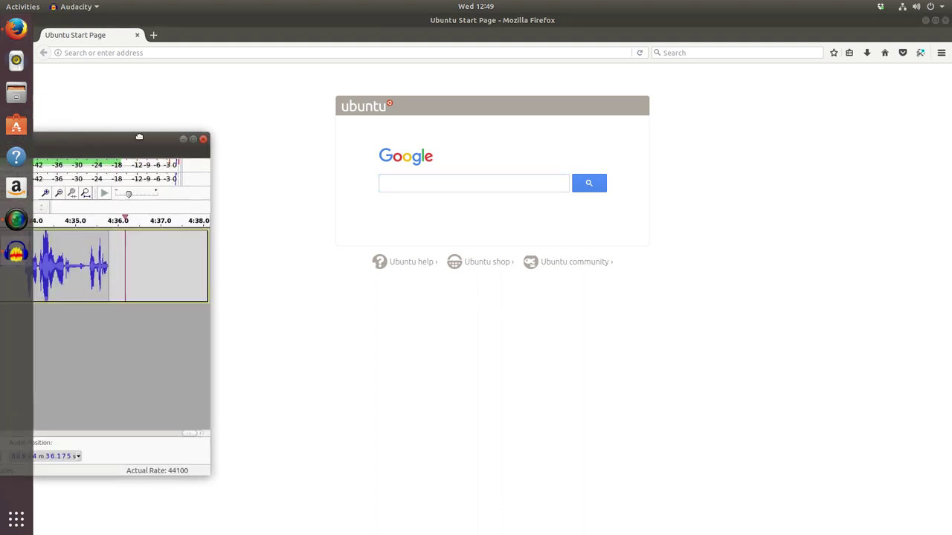
drag(323, 100, 353, 84)
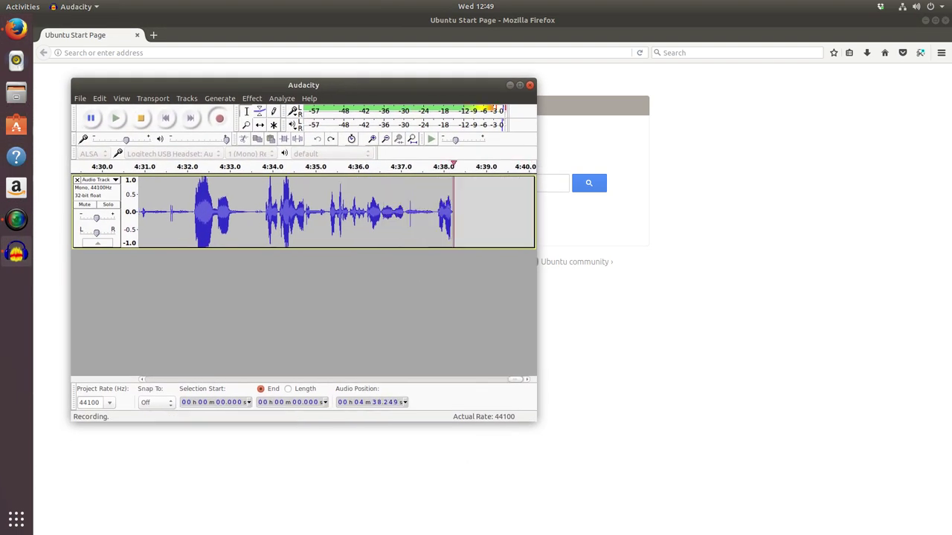
key(alt+Tab)
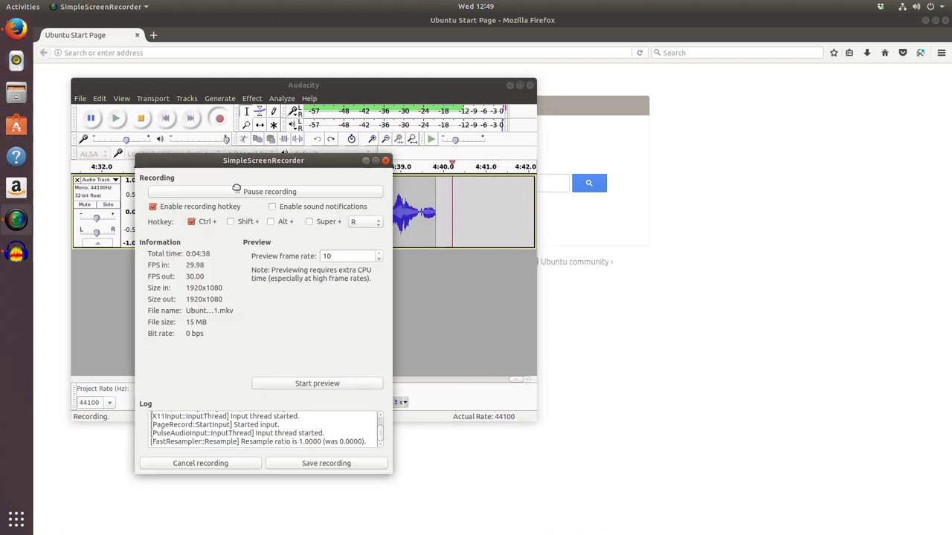
drag(636, 146, 681, 145)
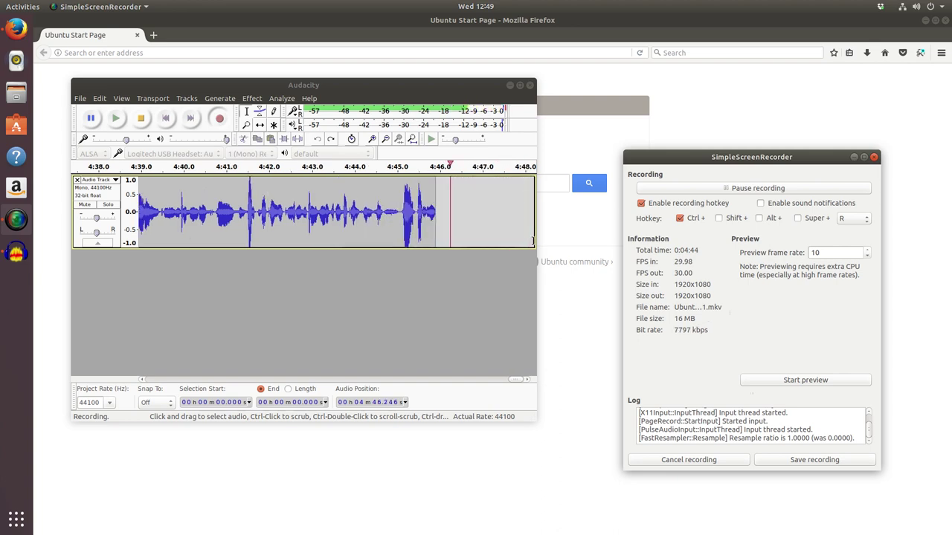
- Show the Activities overview of the Firefox, Audacity and SimpleScreenRecorder windows
click(25, 8)
click(24, 8)
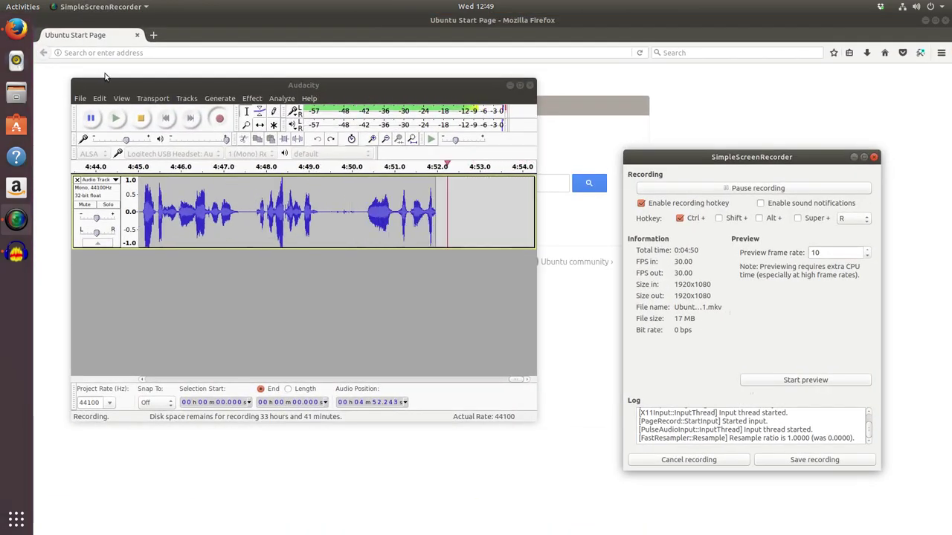
key(super)
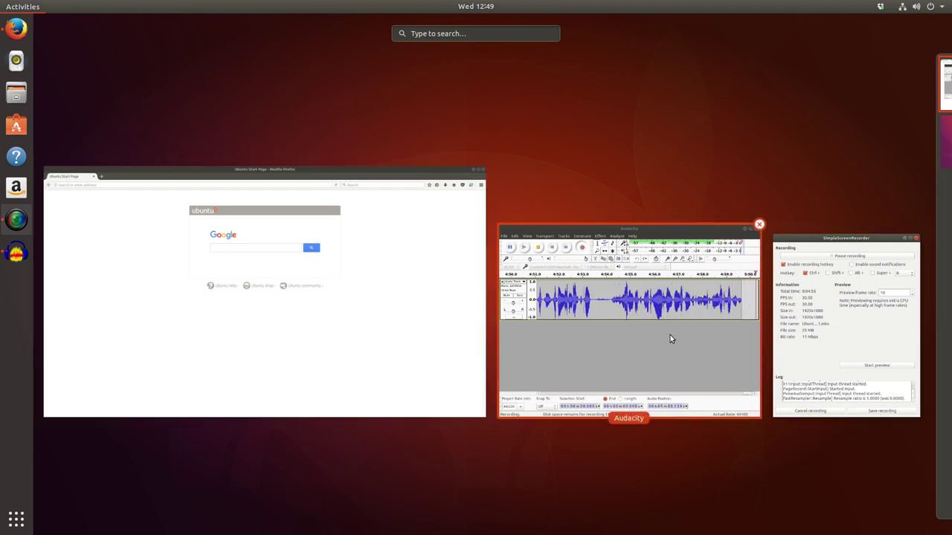
- Switch between SimpleScreenRecorder, Firefox and Audacity through the overview, ending on Firefox
click(848, 347)
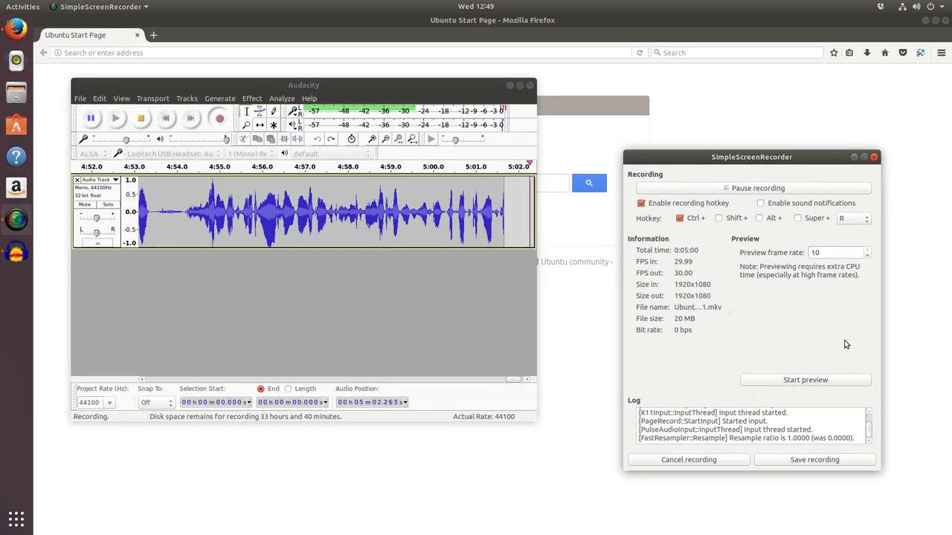
key(super)
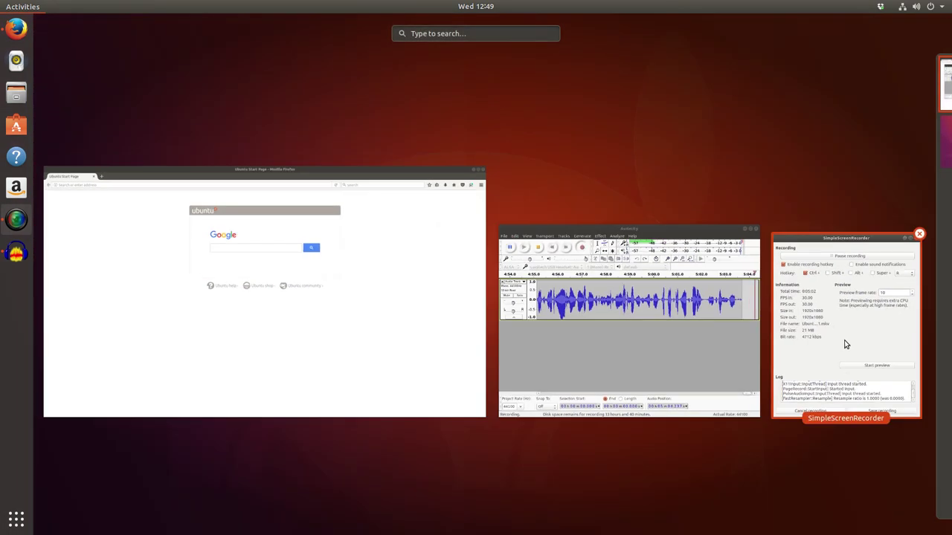
click(344, 290)
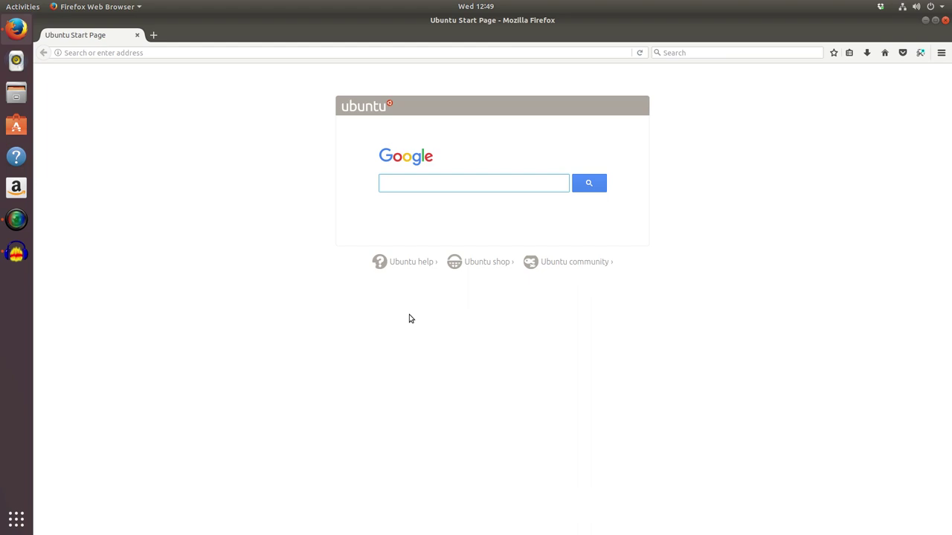
key(super)
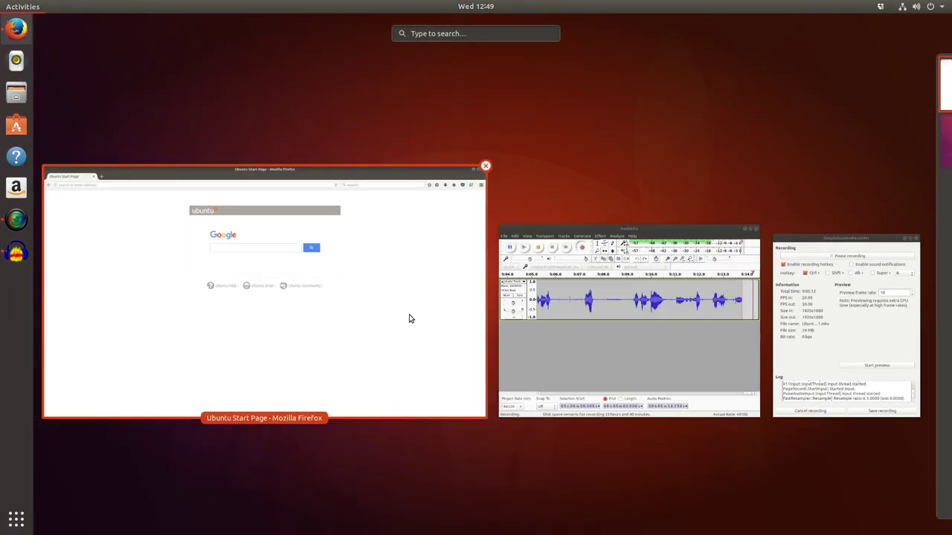
key(Right)
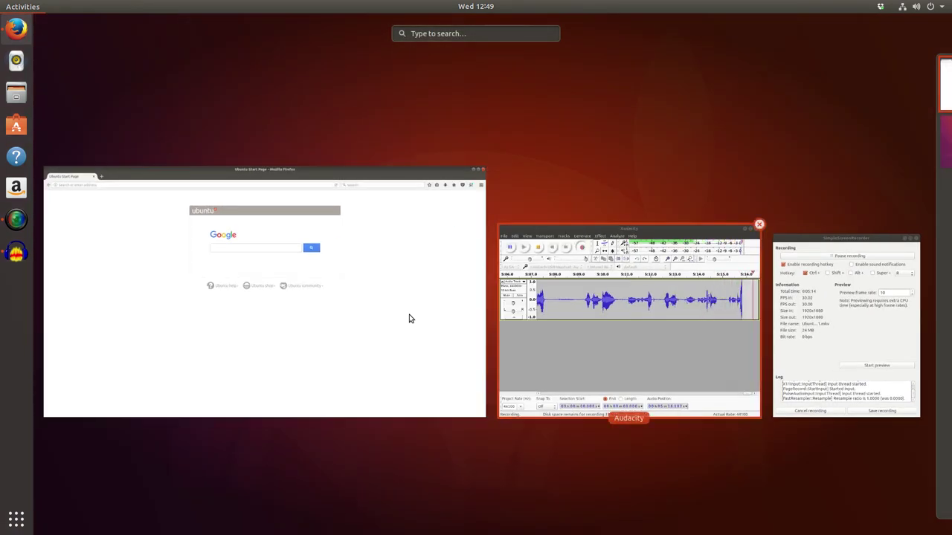
key(Right)
key(Right)
key(Right)
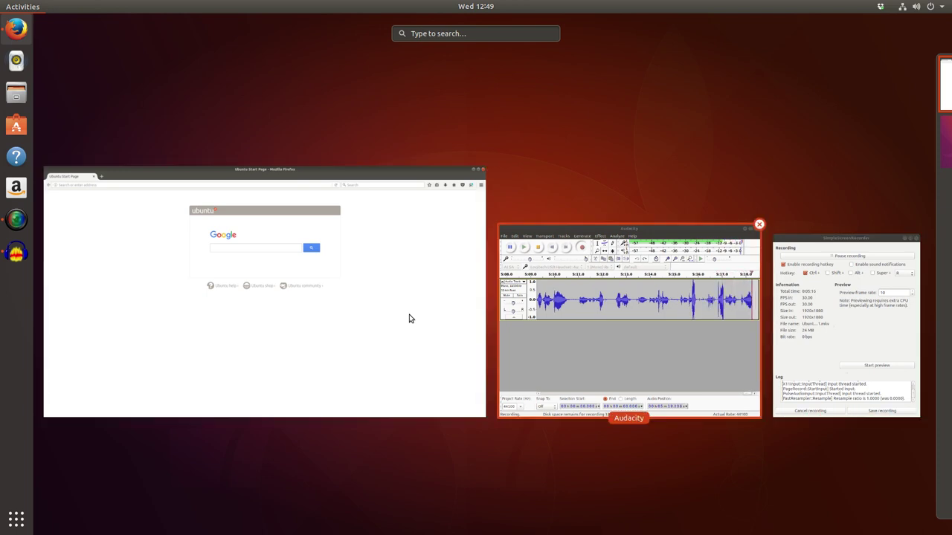
key(Escape)
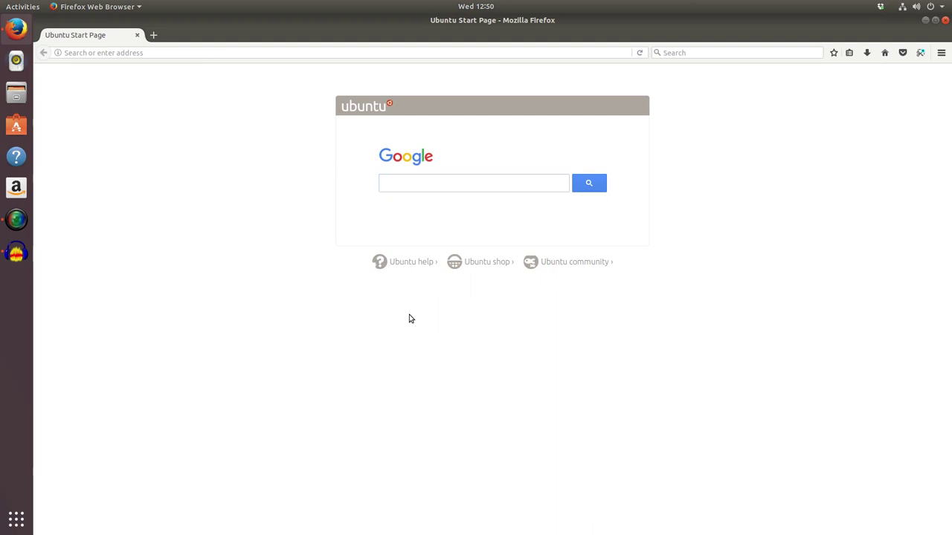
- Alt+Tab to SimpleScreenRecorder, then reopen the overview and search for 'libre'
key(alt+Tab)
key(alt+Tab)
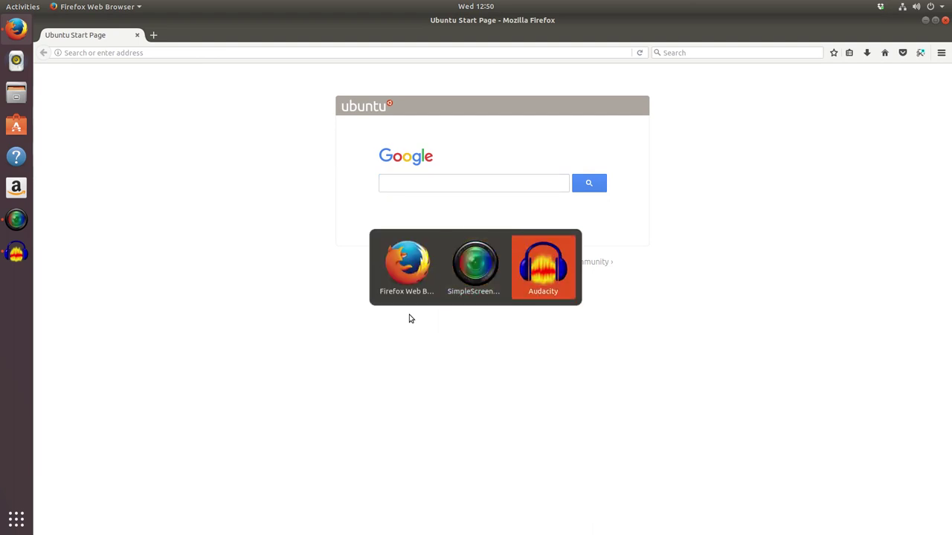
key(alt+Tab)
key(alt+Tab)
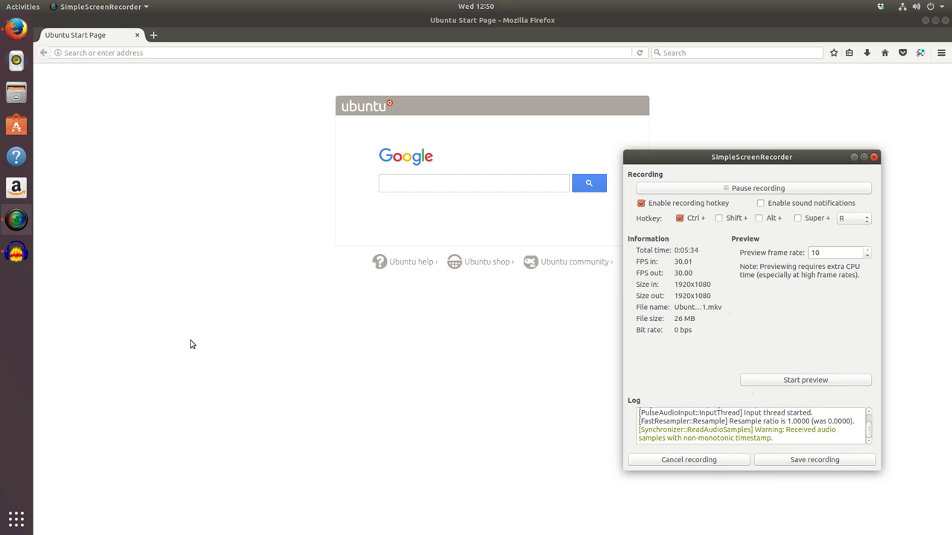
key(super)
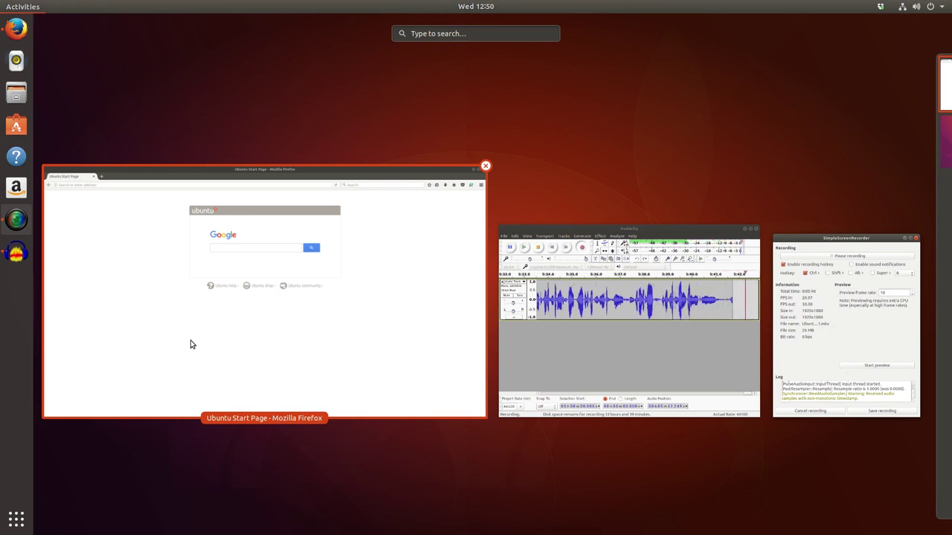
text(libre)
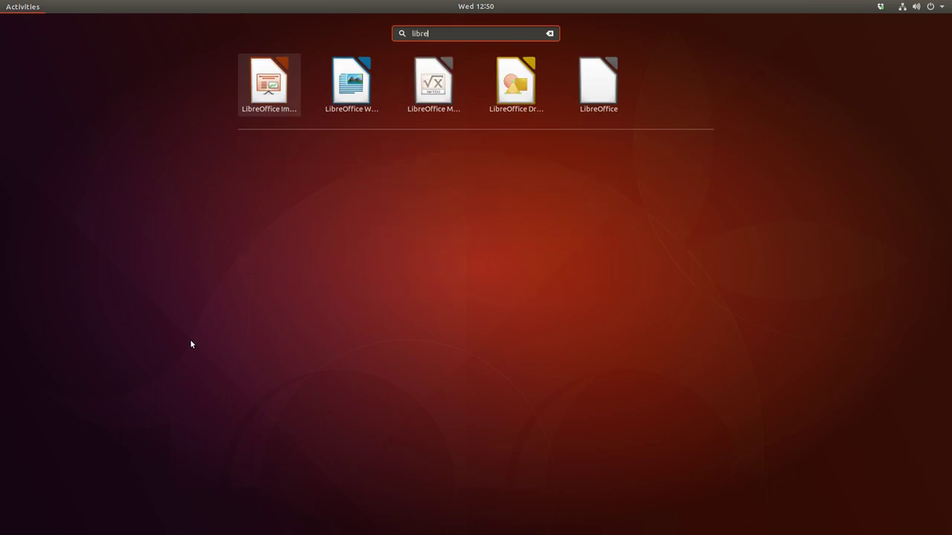
- Clear the 'libre' search and show the frequently used applications grid
key(Escape)
key(Escape)
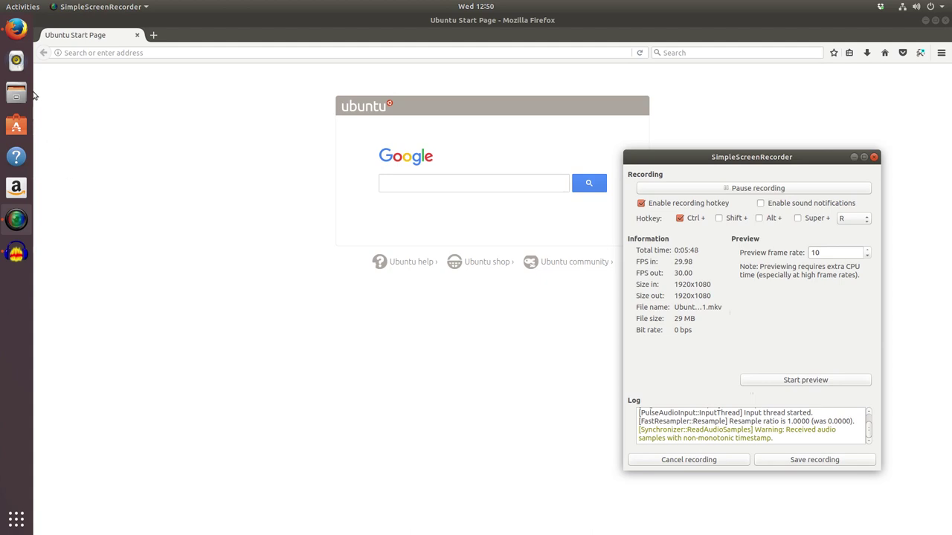
click(20, 523)
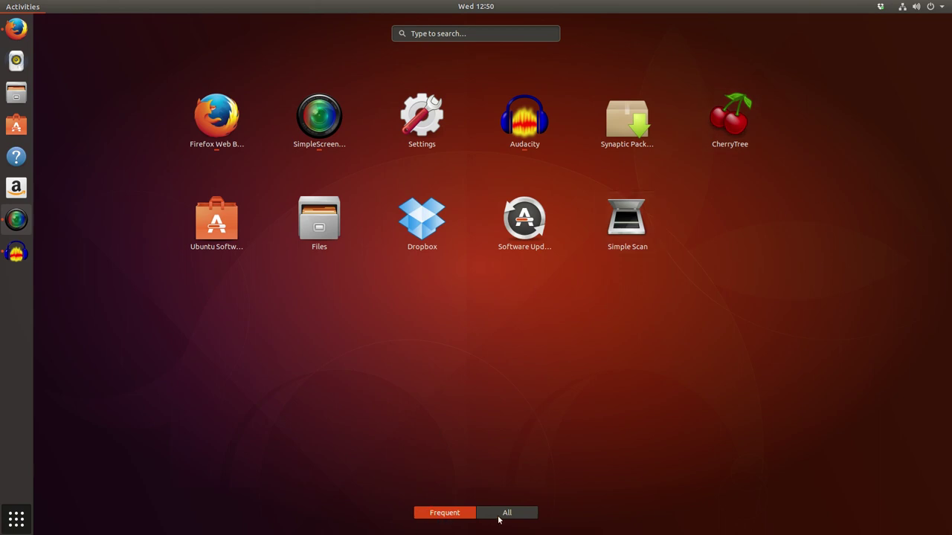
- Browse all installed applications across both grid pages, then close the grid
click(504, 515)
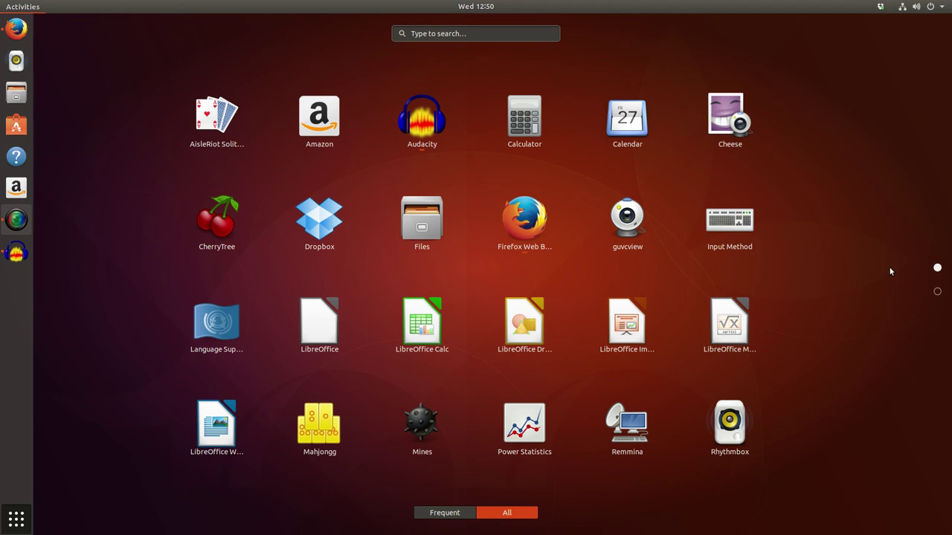
scroll(890, 271, down, 1)
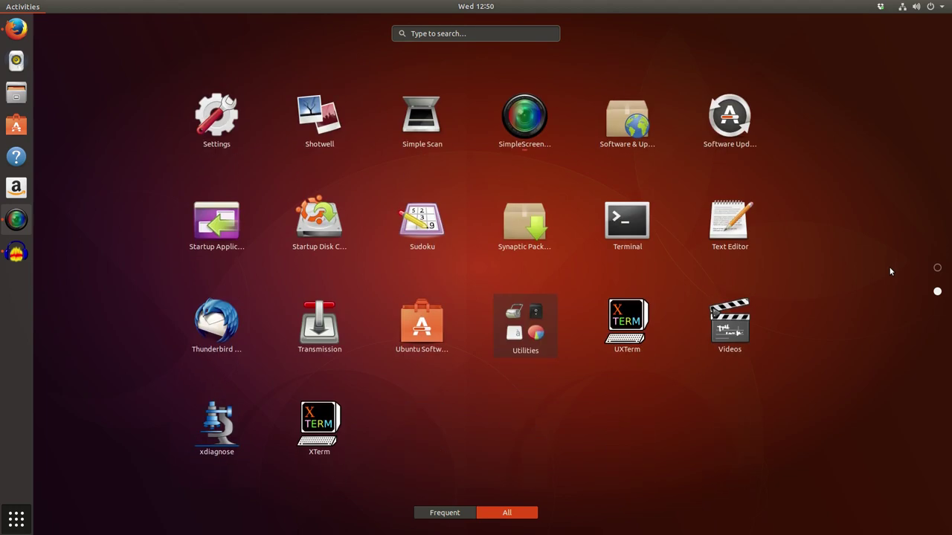
click(937, 269)
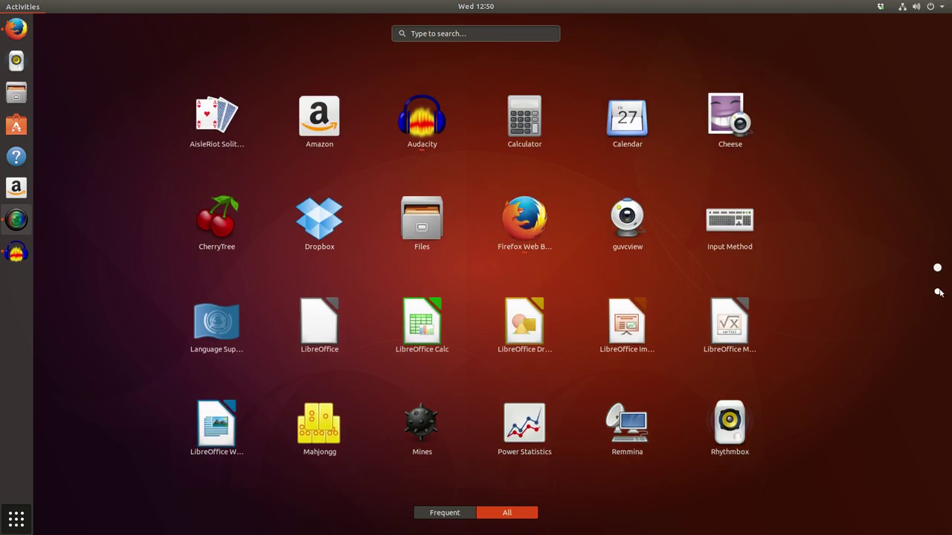
click(937, 292)
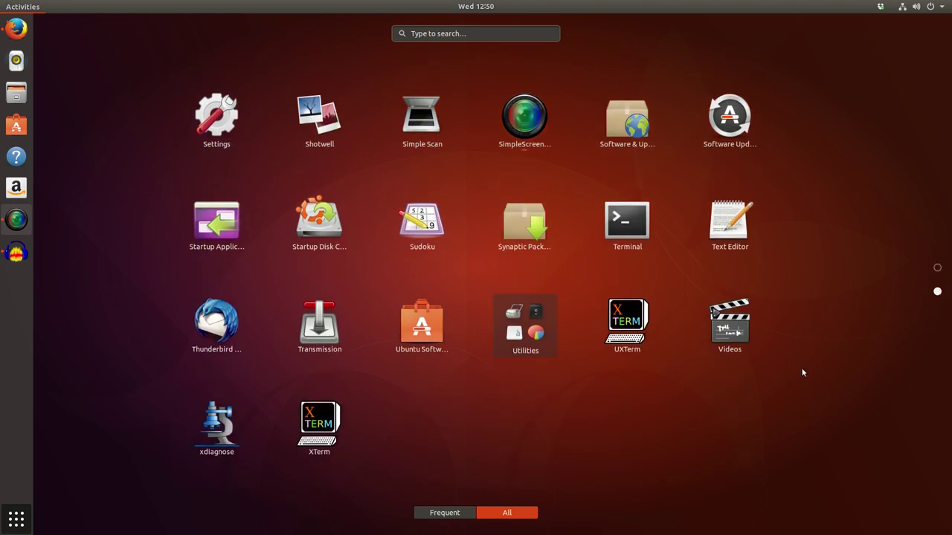
scroll(776, 273, up, 1)
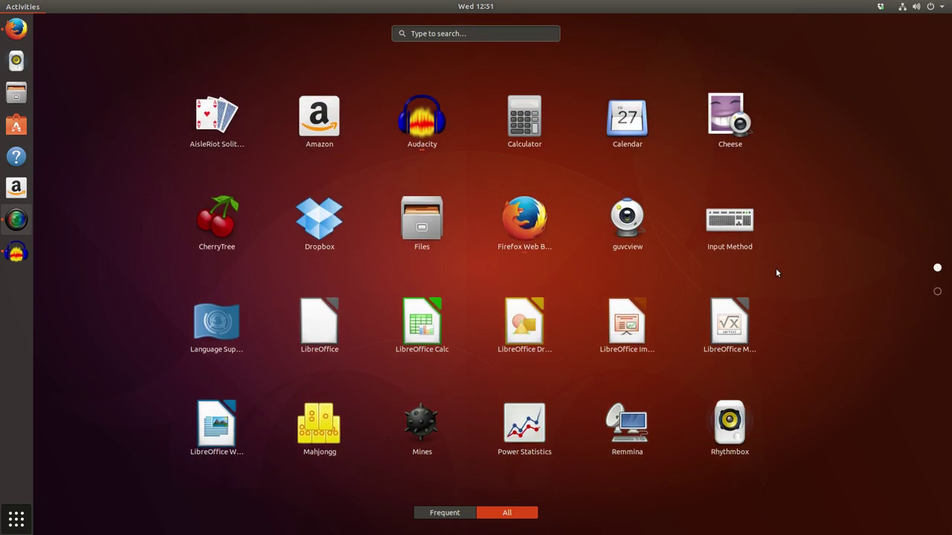
scroll(776, 273, down, 1)
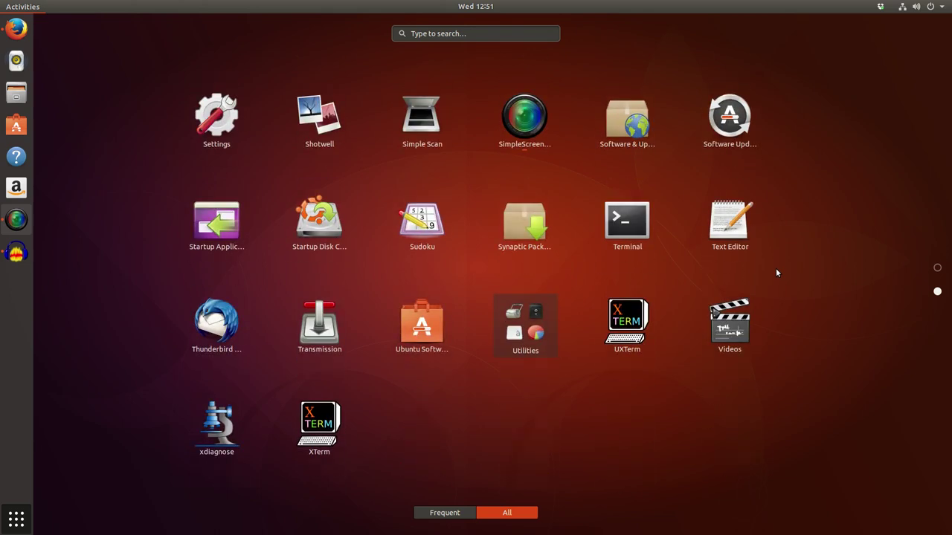
key(Escape)
key(Escape)
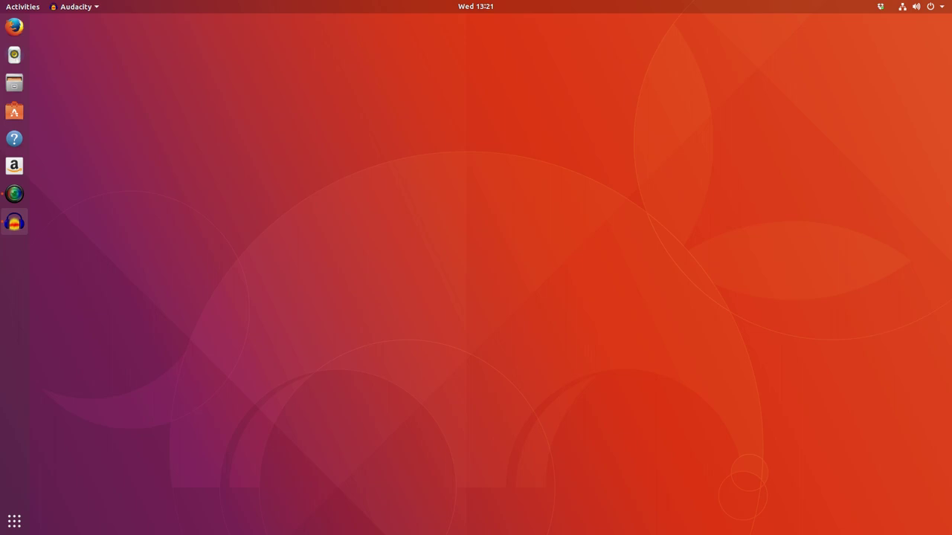
- Search 'setting' in Activities, launch Settings, and move its window to the screen centre
key(super)
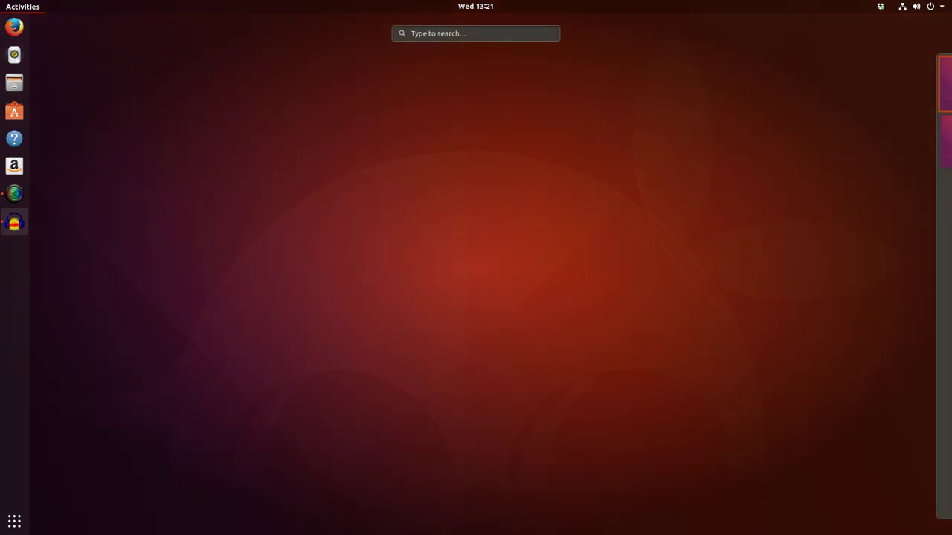
text(setting)
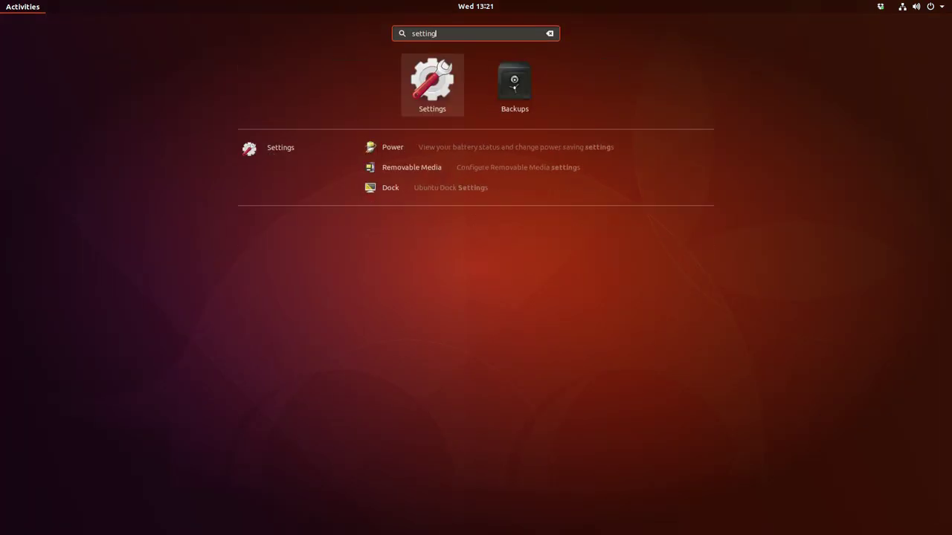
key(Return)
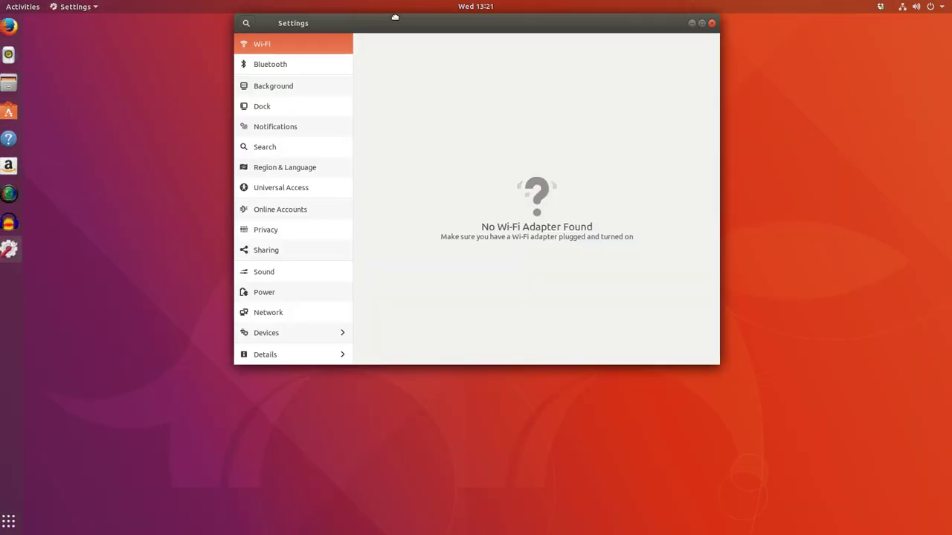
drag(393, 17, 339, 87)
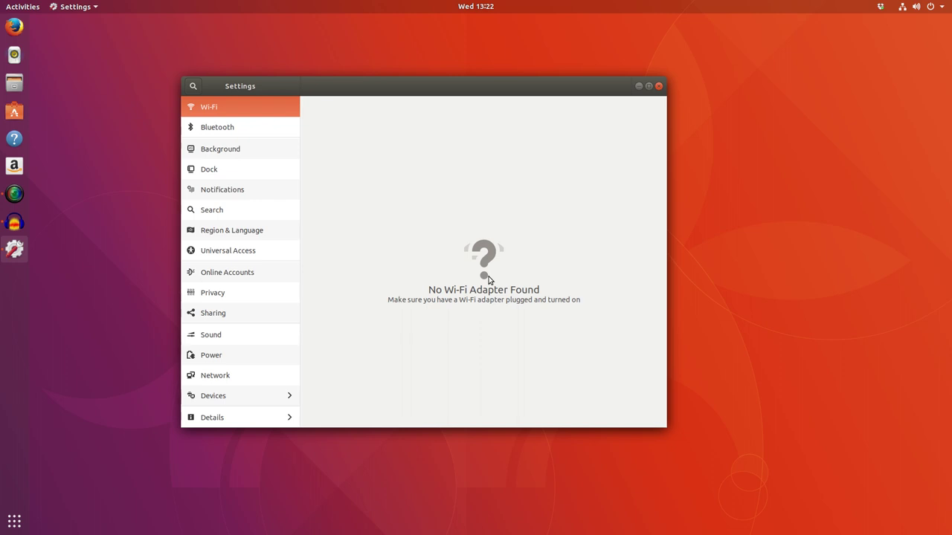
- Visit Bluetooth and Background, browse Wallpapers and Colors, then cancel without changing the wallpaper
click(216, 127)
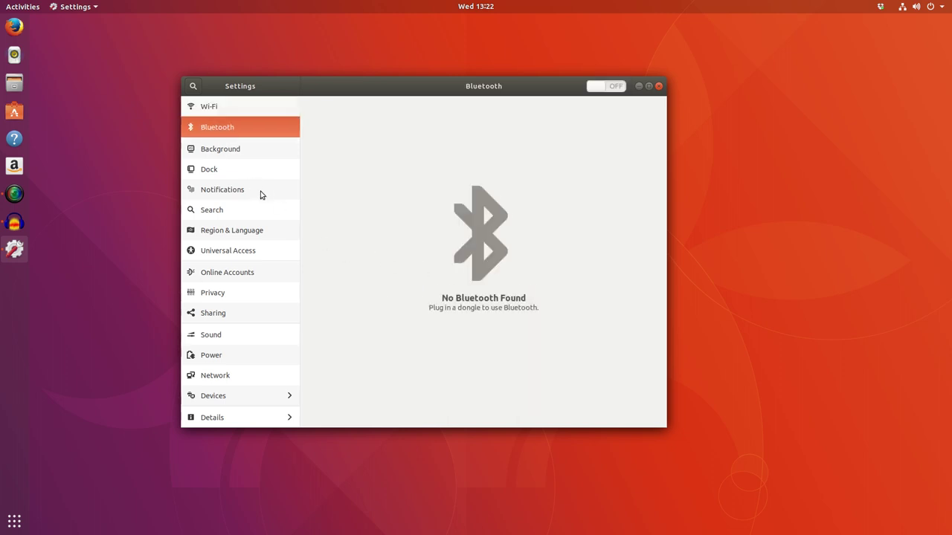
click(234, 152)
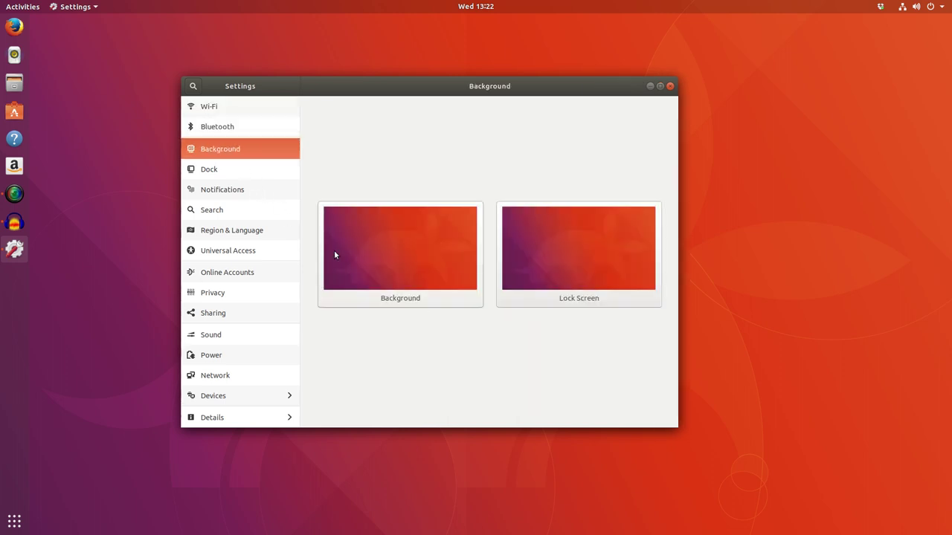
click(405, 258)
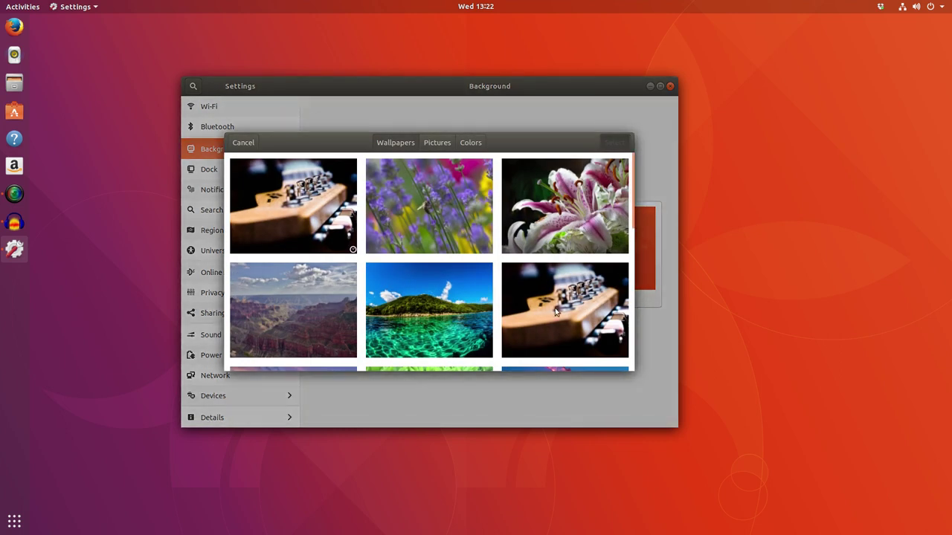
scroll(530, 281, down, 10)
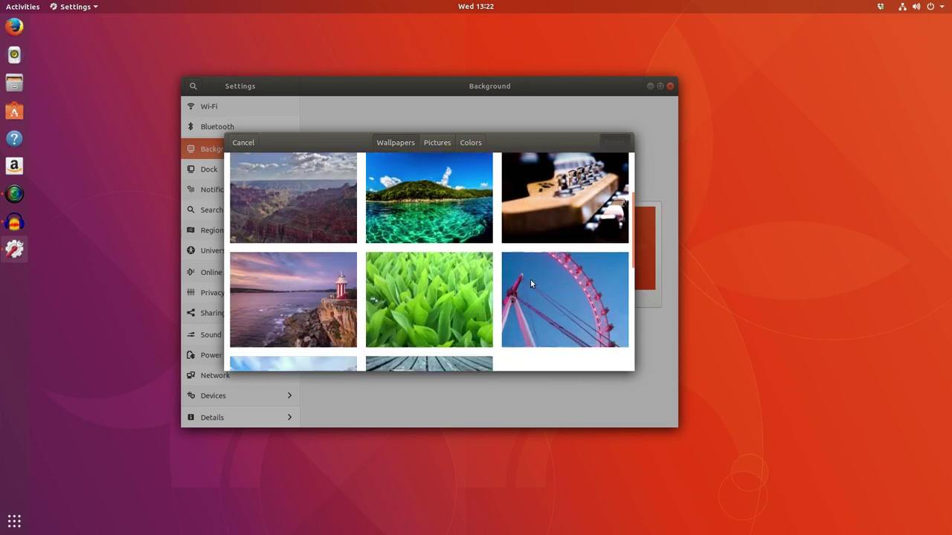
scroll(531, 281, up, 10)
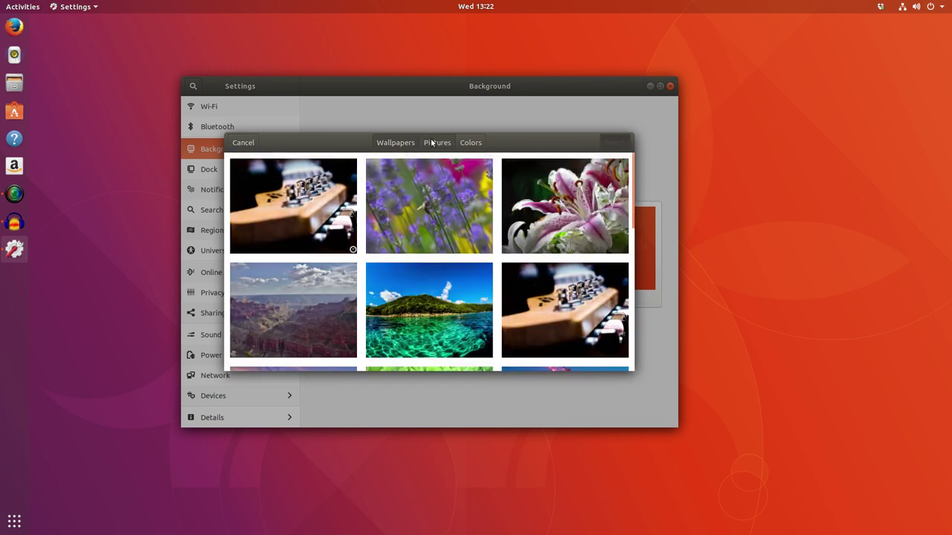
click(468, 143)
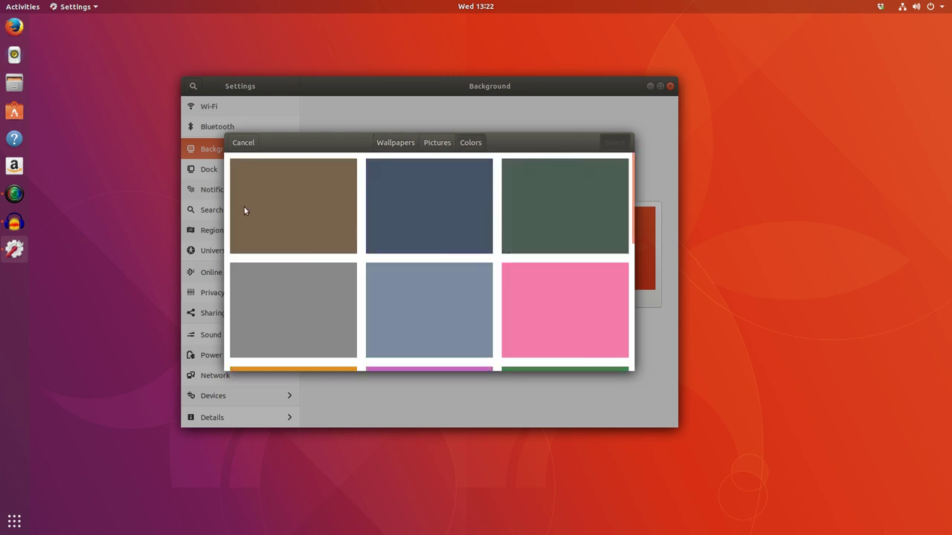
click(382, 144)
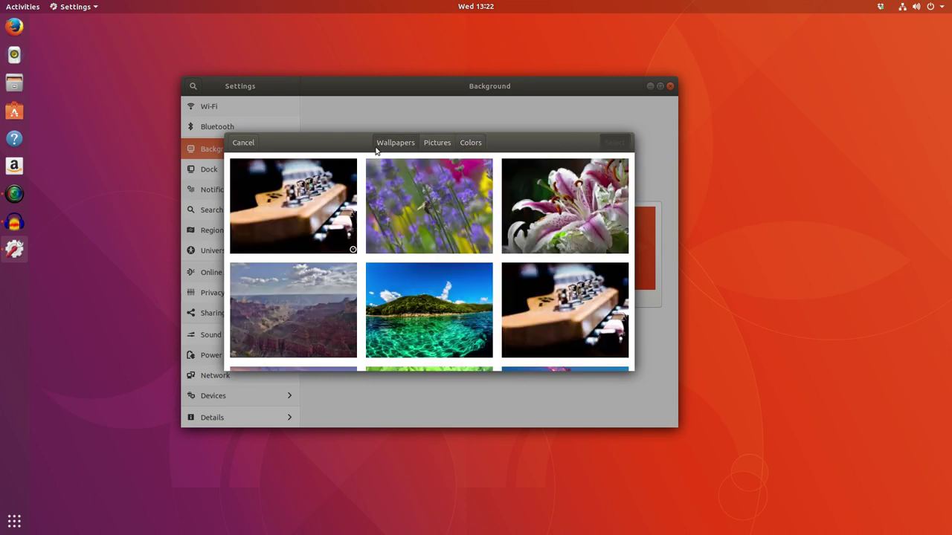
click(246, 142)
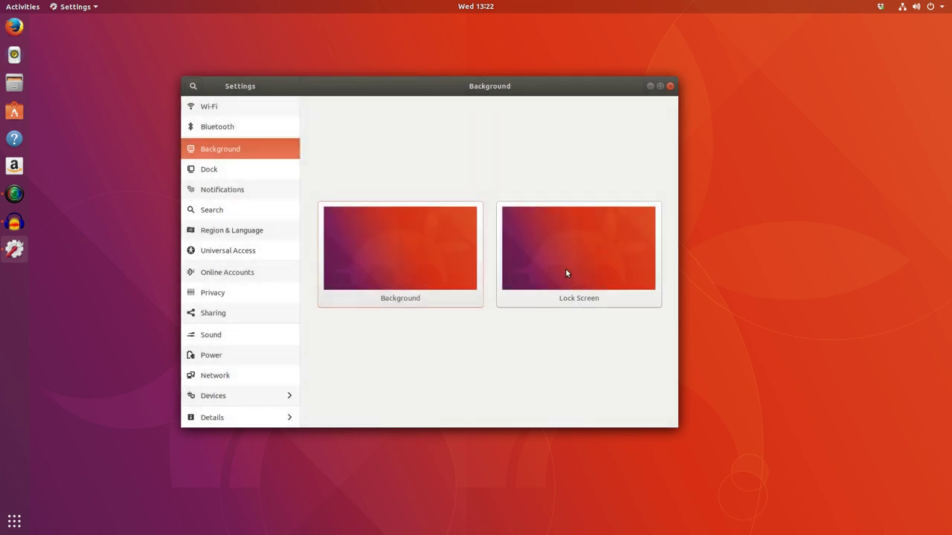
- Shrink the dock icon size to 34, keeping the dock on the BenQ display
click(206, 172)
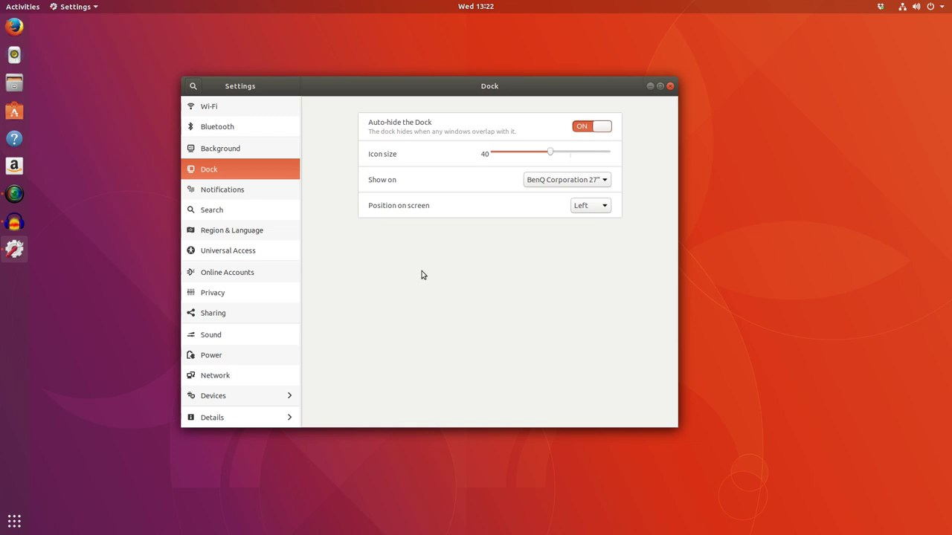
drag(556, 156, 510, 155)
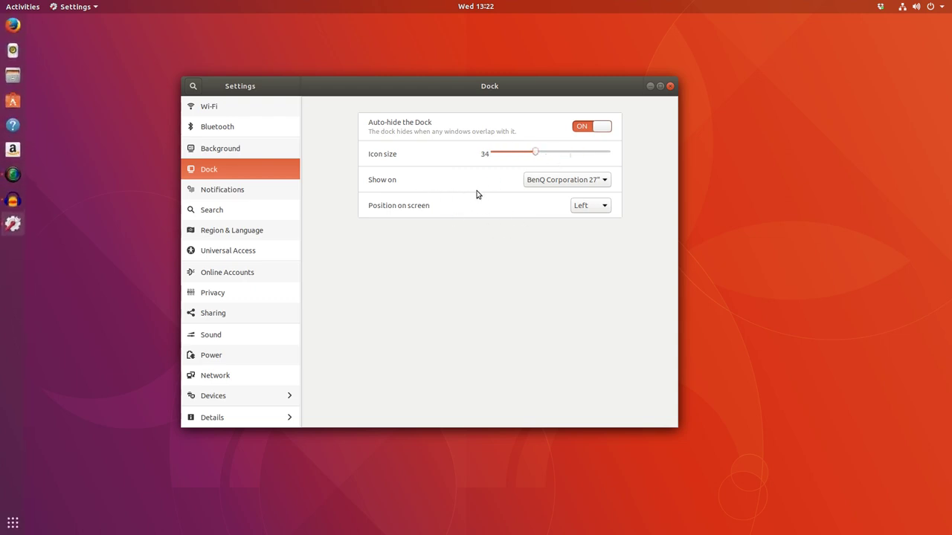
click(561, 183)
click(560, 181)
- Try the Bottom dock position, then set the dock back to Left
click(594, 211)
click(593, 211)
scroll(594, 211, down, 1)
click(592, 212)
click(585, 191)
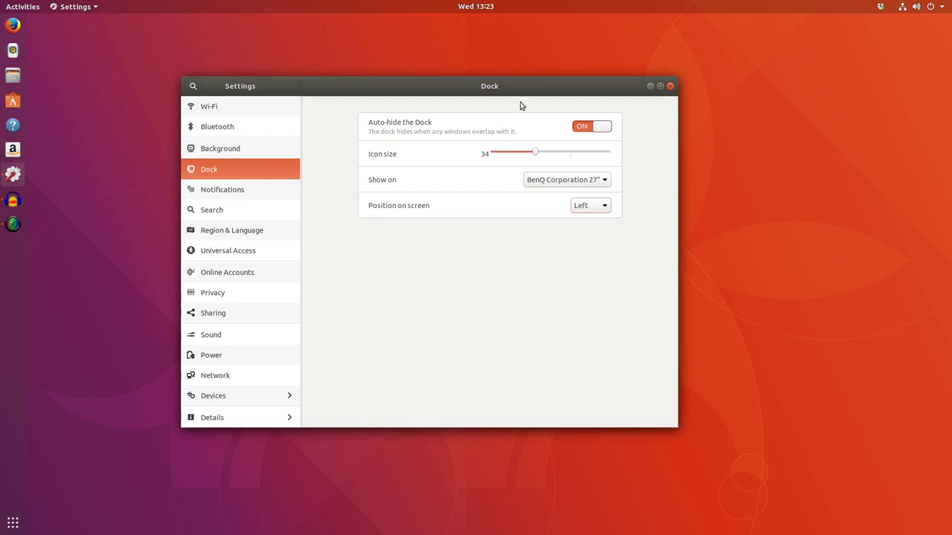
click(660, 87)
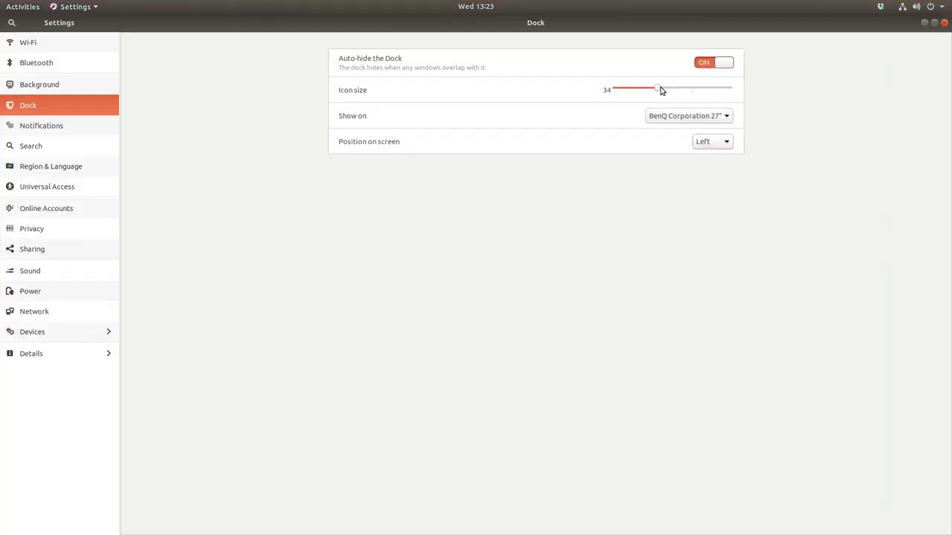
click(934, 22)
drag(451, 95, 394, 113)
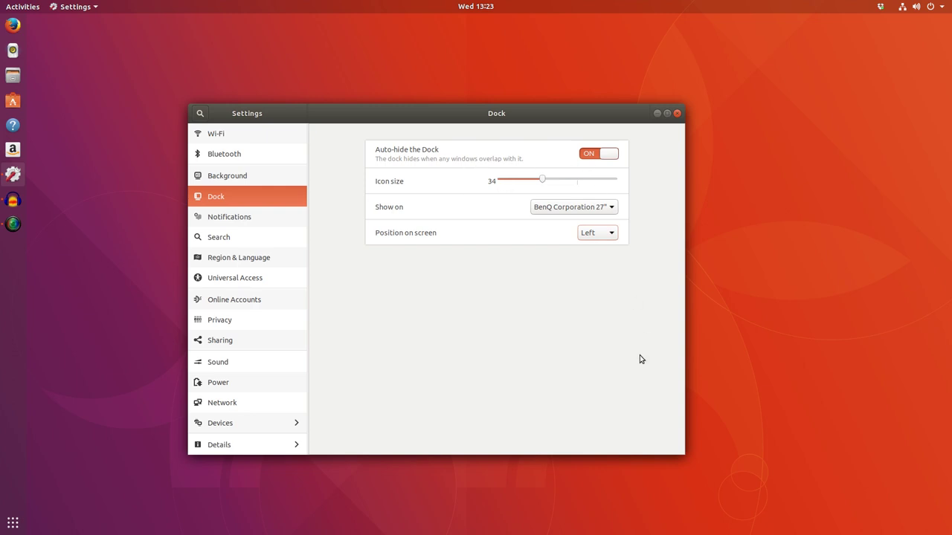
- Browse the Notifications, Search, Region & Language and Universal Access panels
click(292, 219)
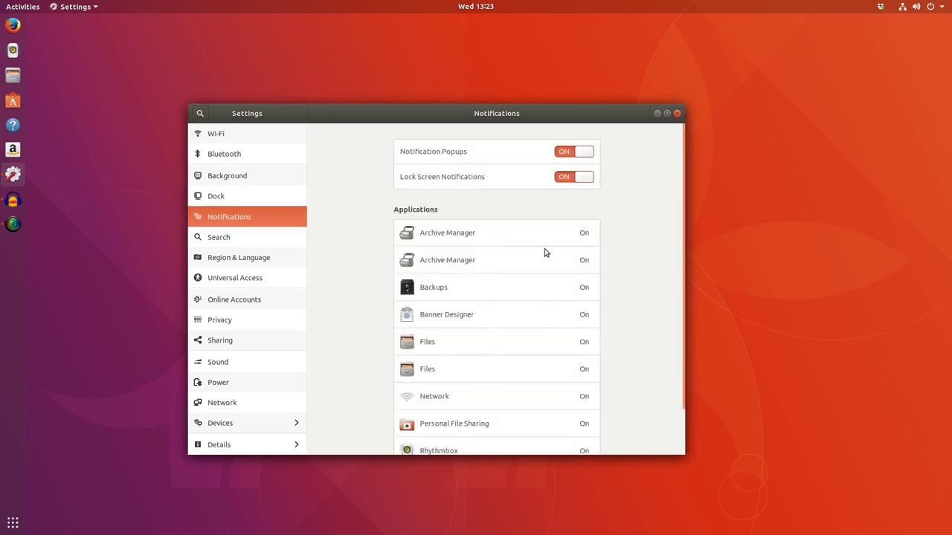
scroll(542, 324, down, 2)
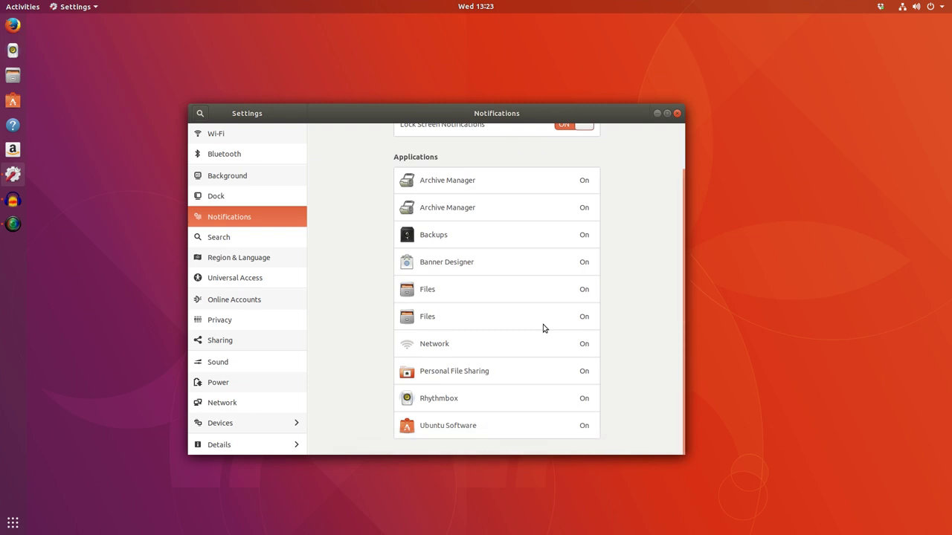
scroll(543, 325, up, 2)
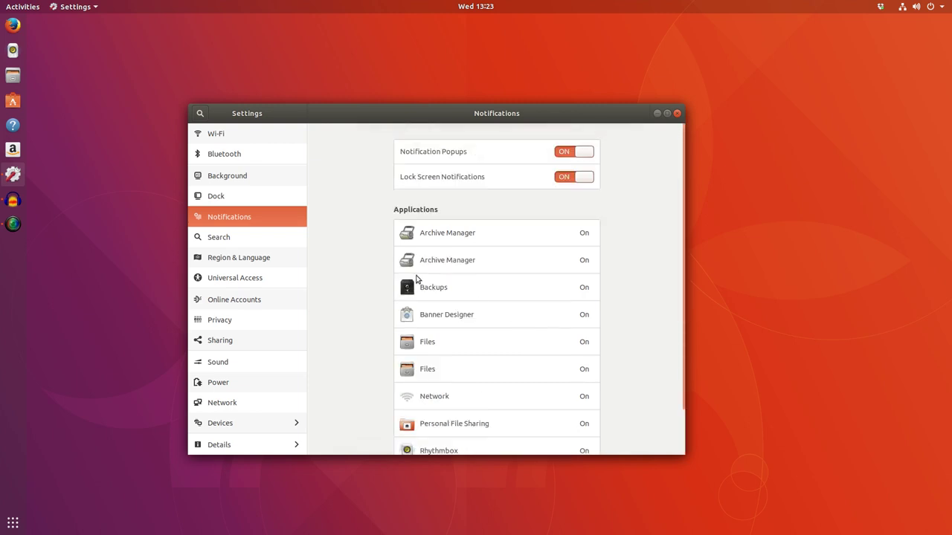
click(276, 241)
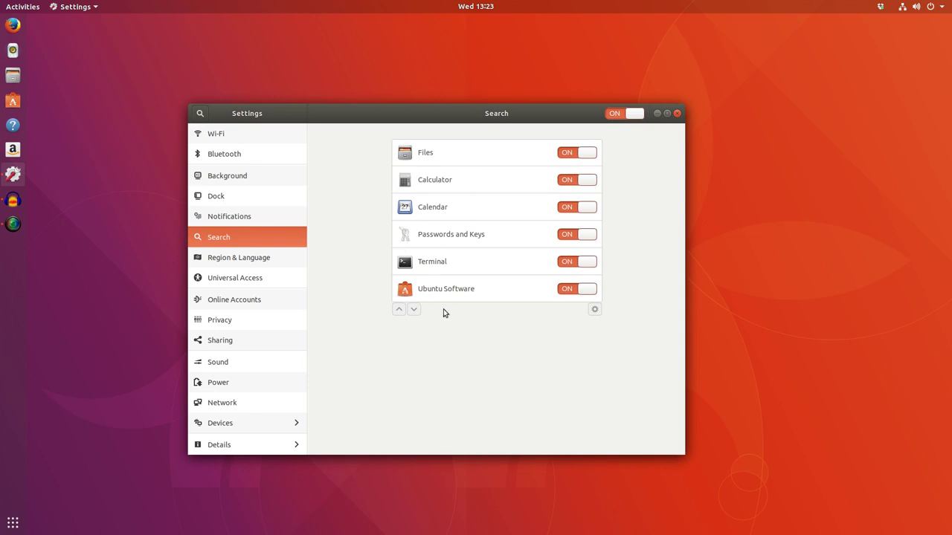
click(268, 258)
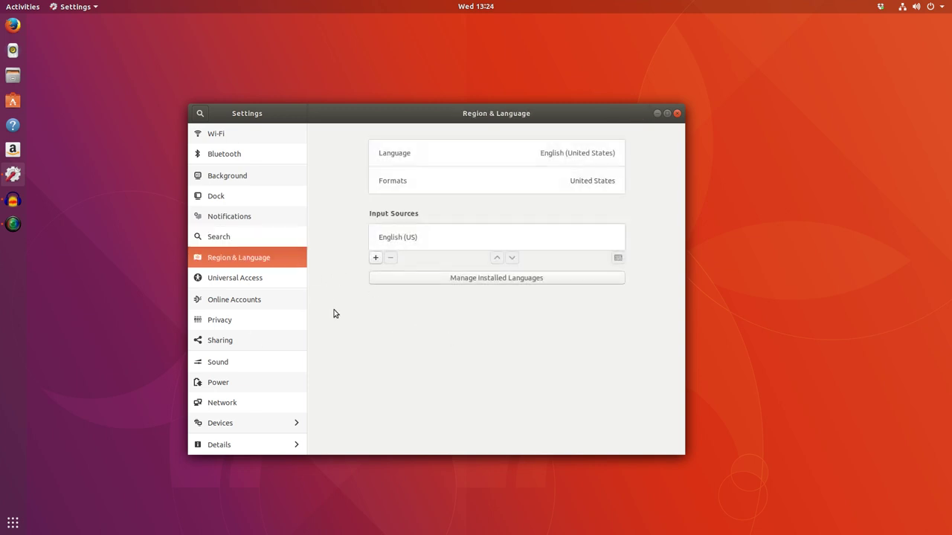
click(269, 280)
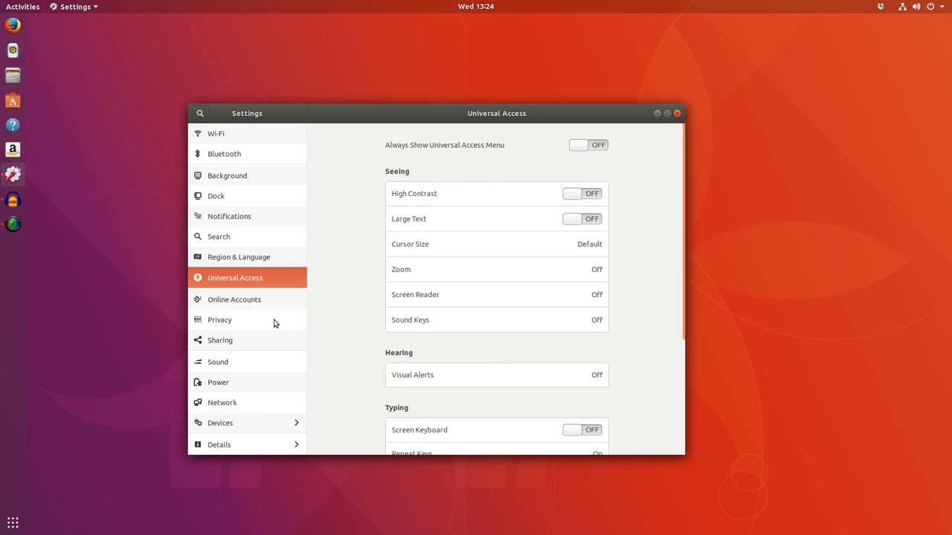
- Browse Online Accounts, Privacy, Sharing, Sound and Power, ending on the Network panel
click(238, 297)
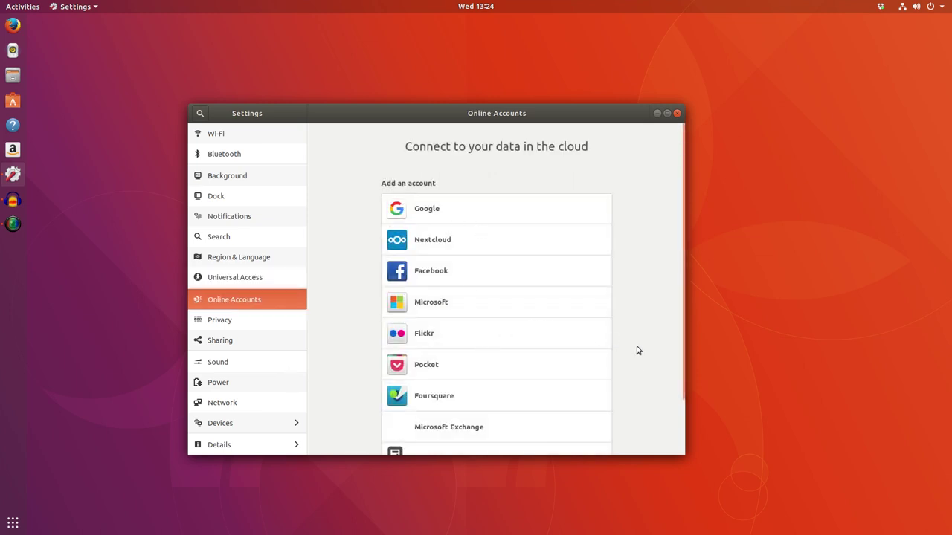
scroll(636, 350, down, 2)
scroll(636, 350, up, 2)
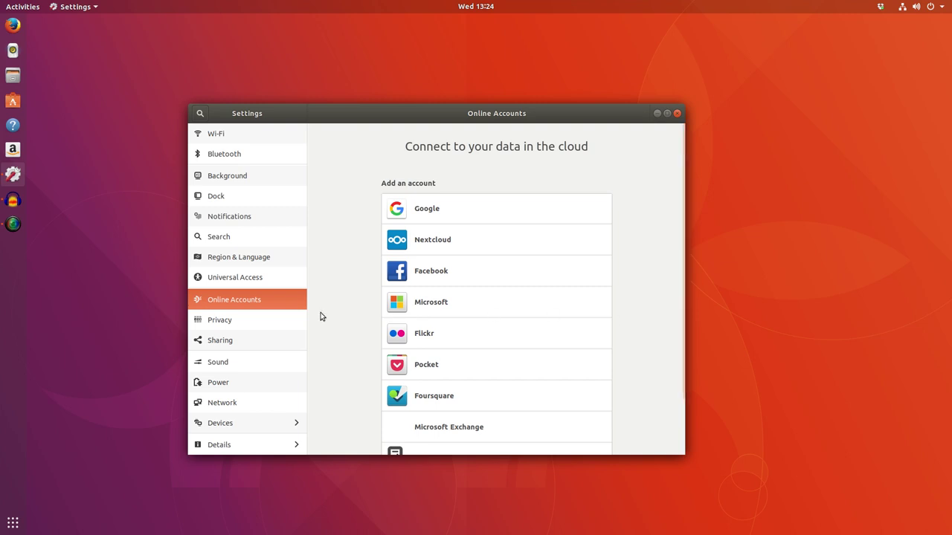
click(239, 324)
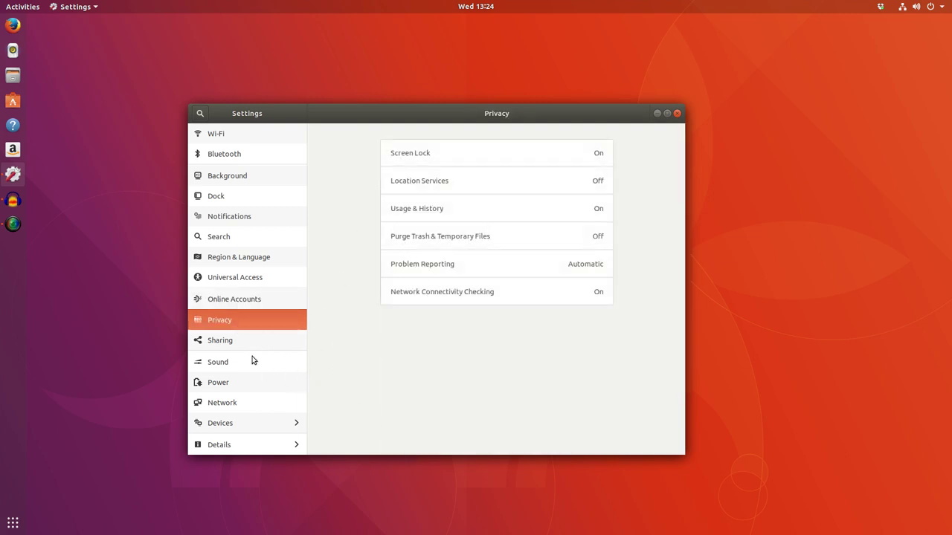
click(227, 342)
click(240, 364)
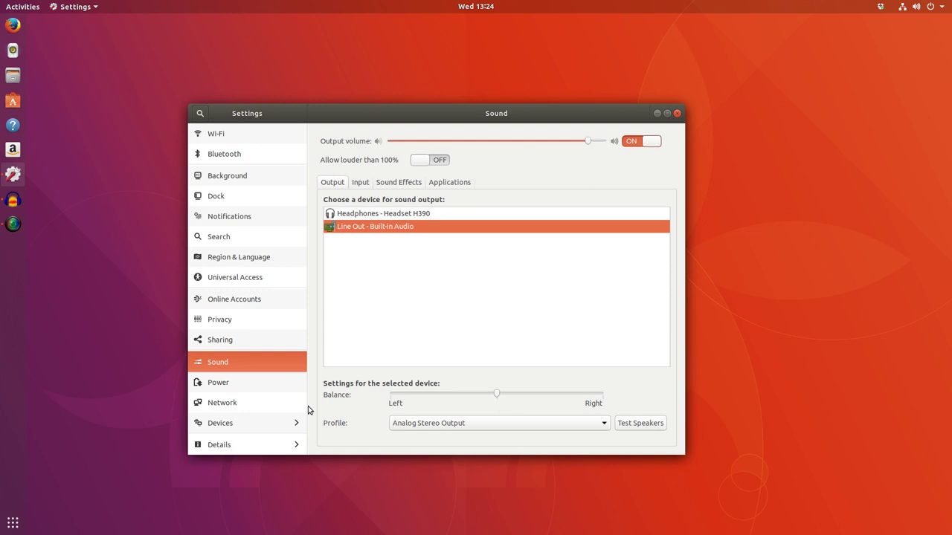
click(220, 383)
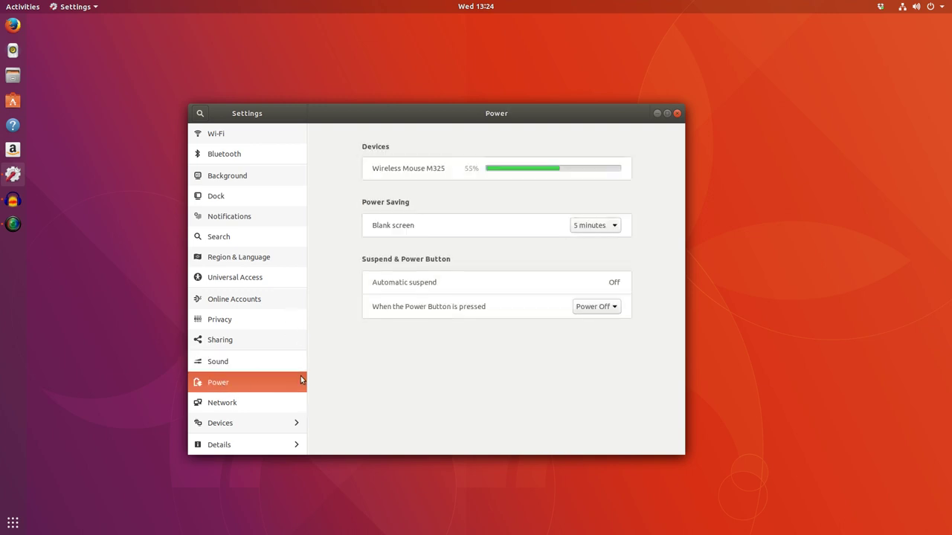
click(232, 404)
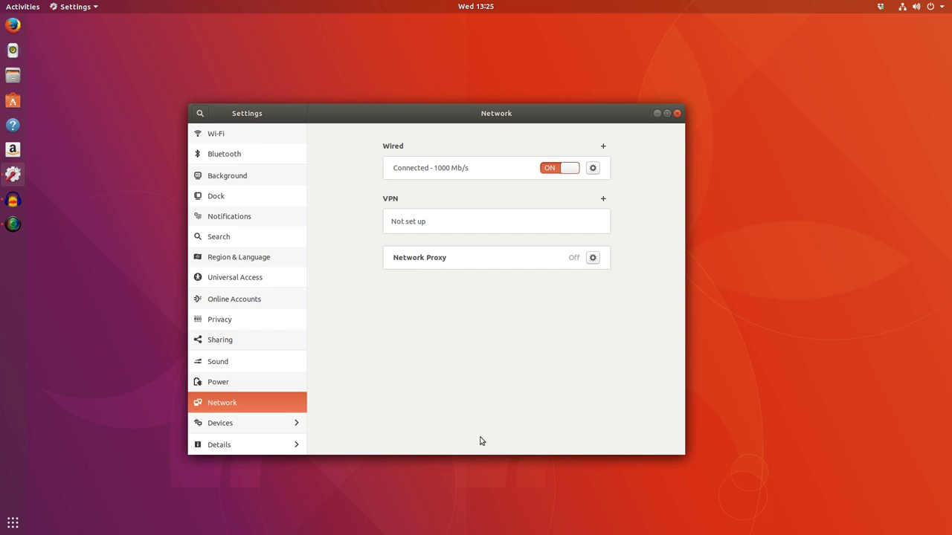
- Open the Devices Printers page showing the HP Officejet Pro 8600, which does not accept jobs
click(212, 428)
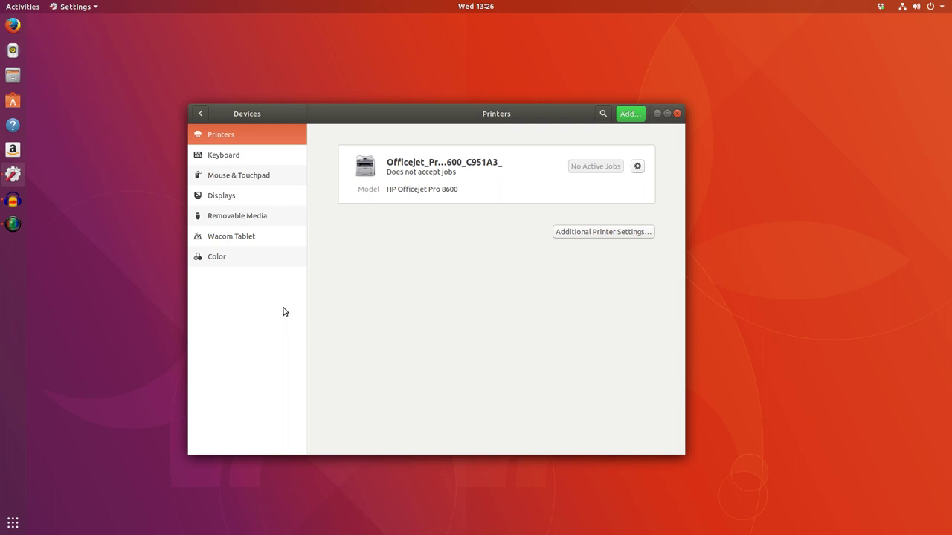
click(235, 162)
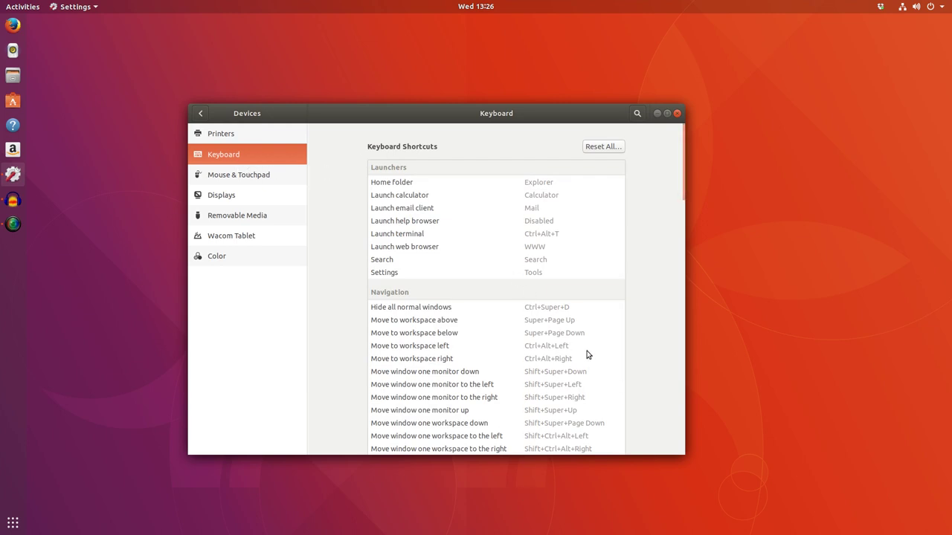
scroll(582, 347, down, 2)
scroll(582, 347, down, 6)
scroll(582, 347, down, 4)
scroll(582, 348, up, 8)
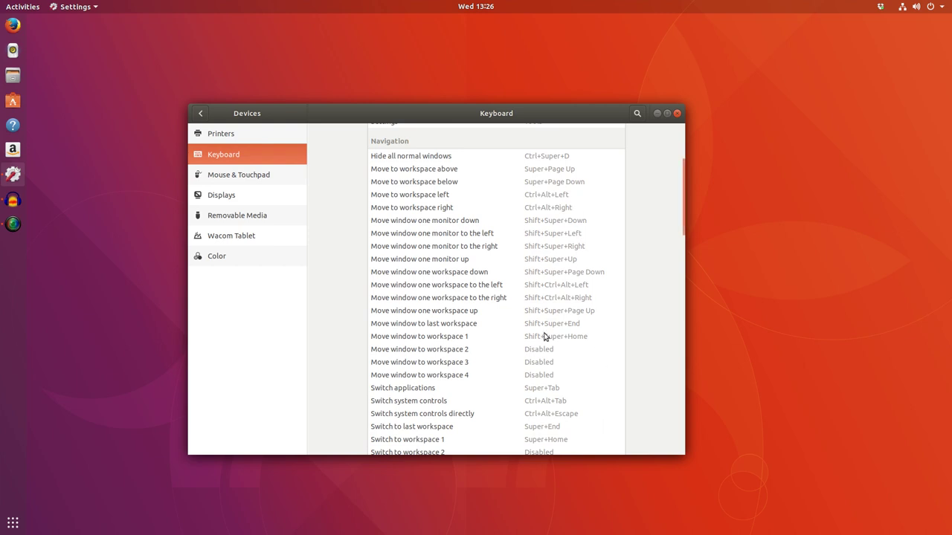
scroll(541, 334, up, 4)
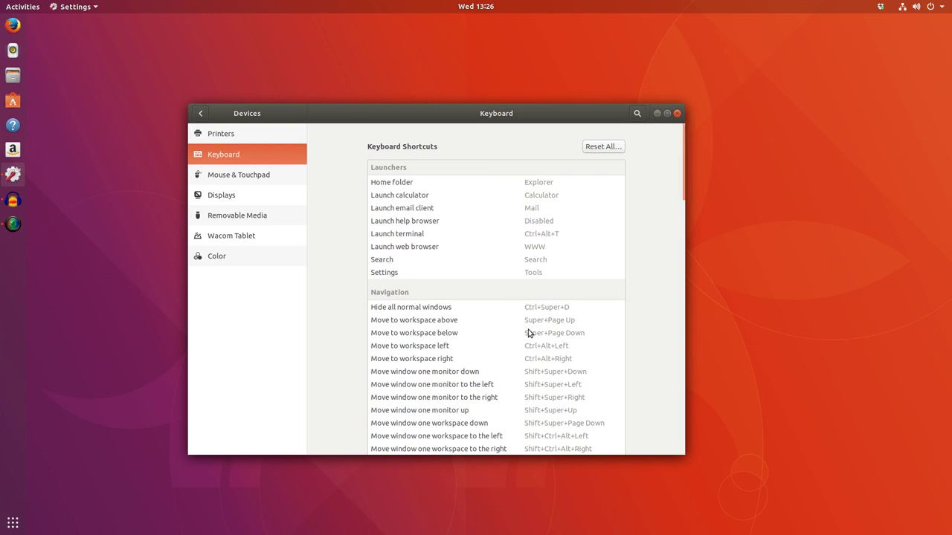
scroll(528, 333, down, 1)
scroll(528, 333, down, 2)
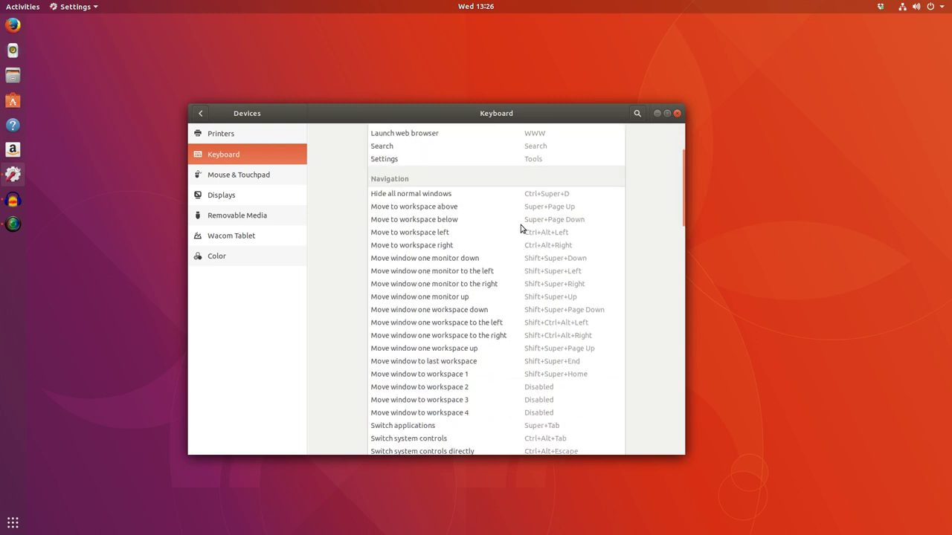
scroll(546, 369, up, 3)
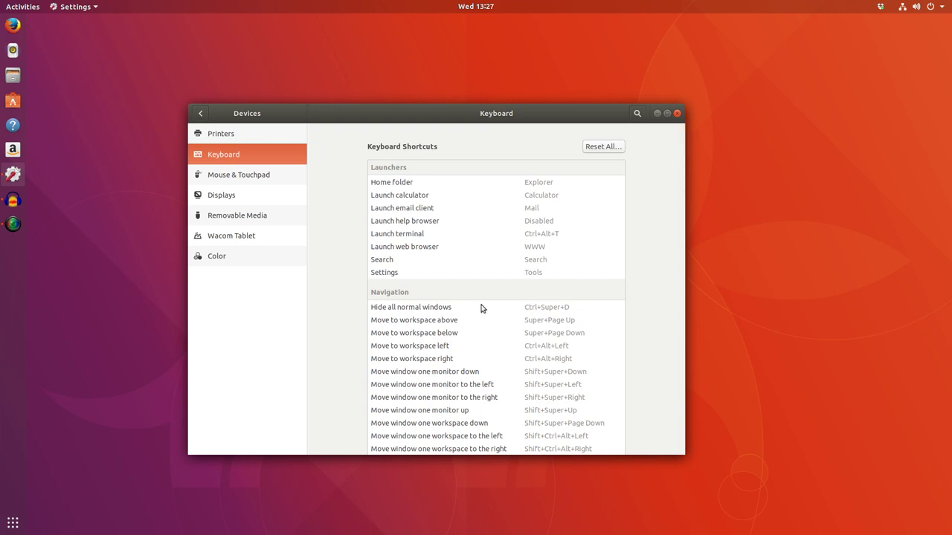
- Pass Mouse & Touchpad to reach Displays and scroll through the two joined BenQ 27" monitors' settings
click(267, 175)
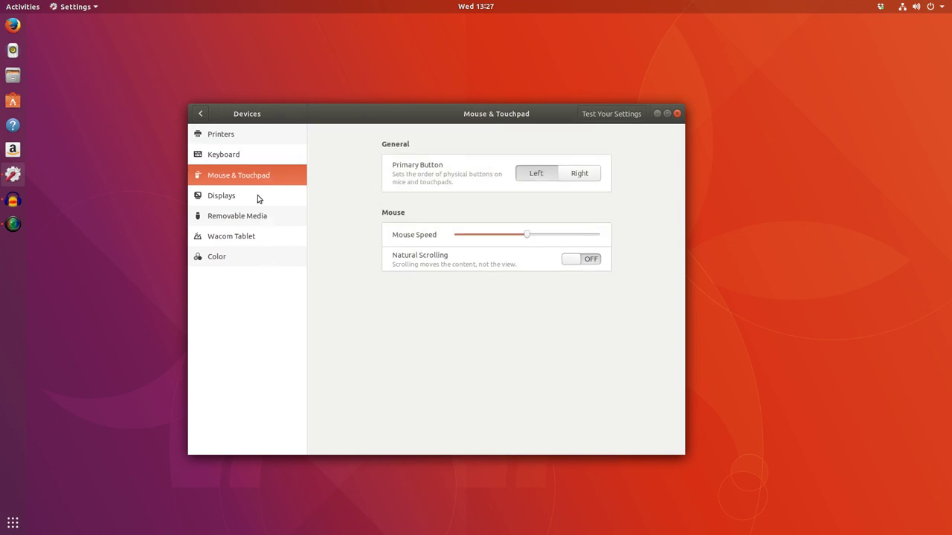
click(257, 194)
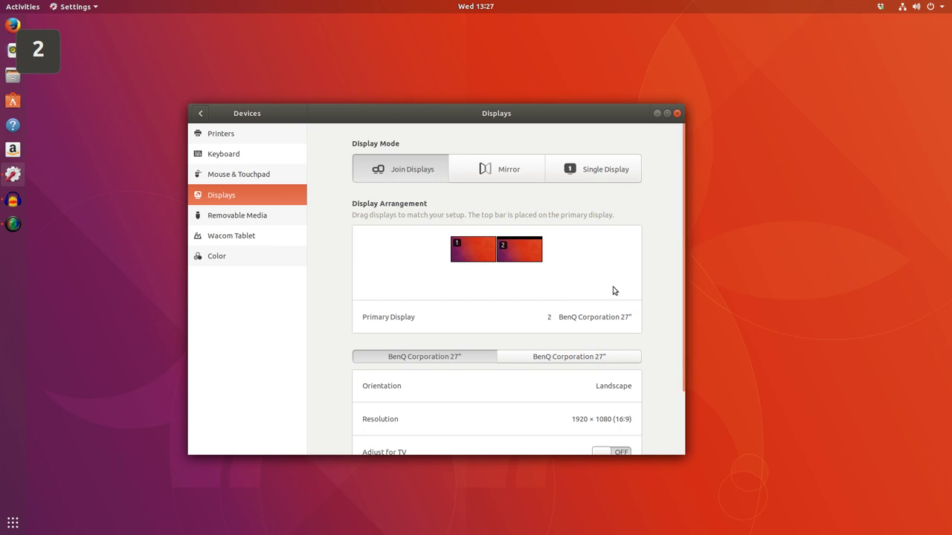
scroll(662, 333, down, 2)
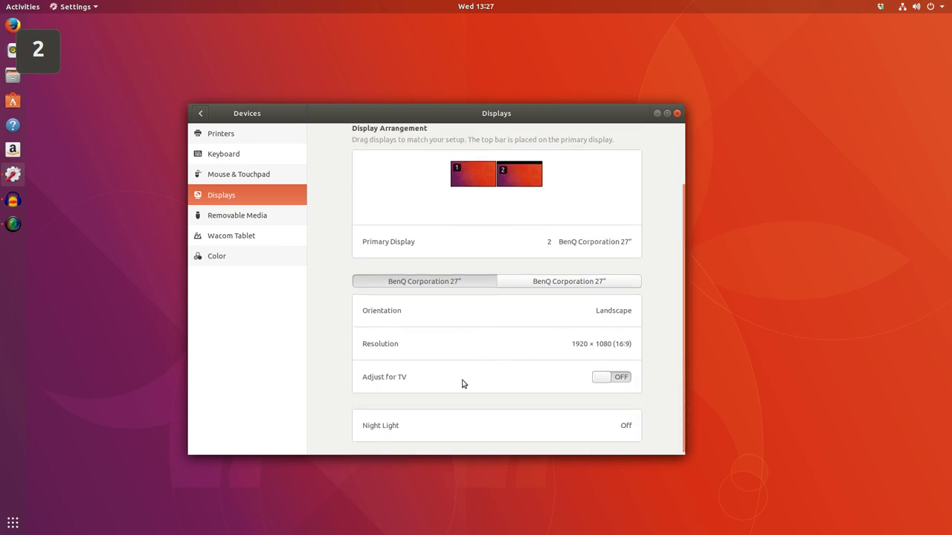
scroll(643, 401, down, 1)
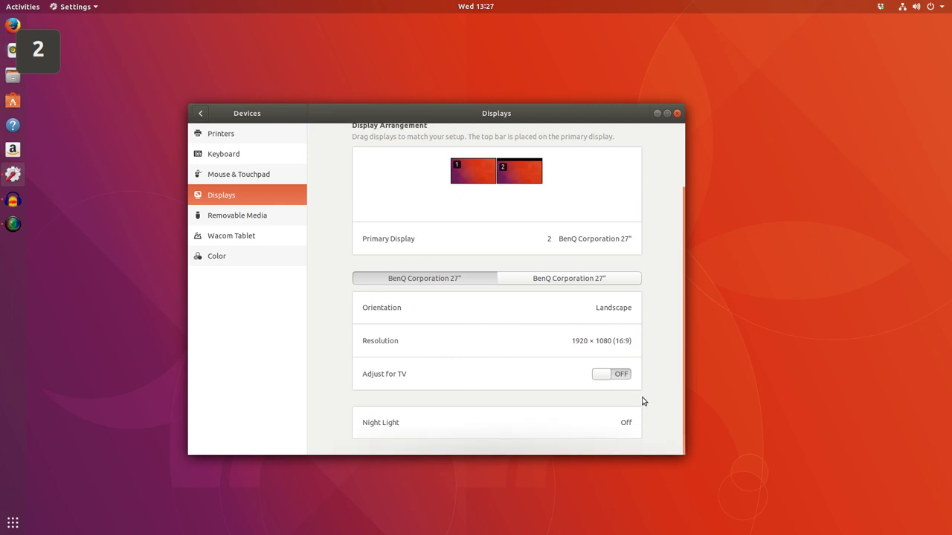
scroll(662, 400, up, 2)
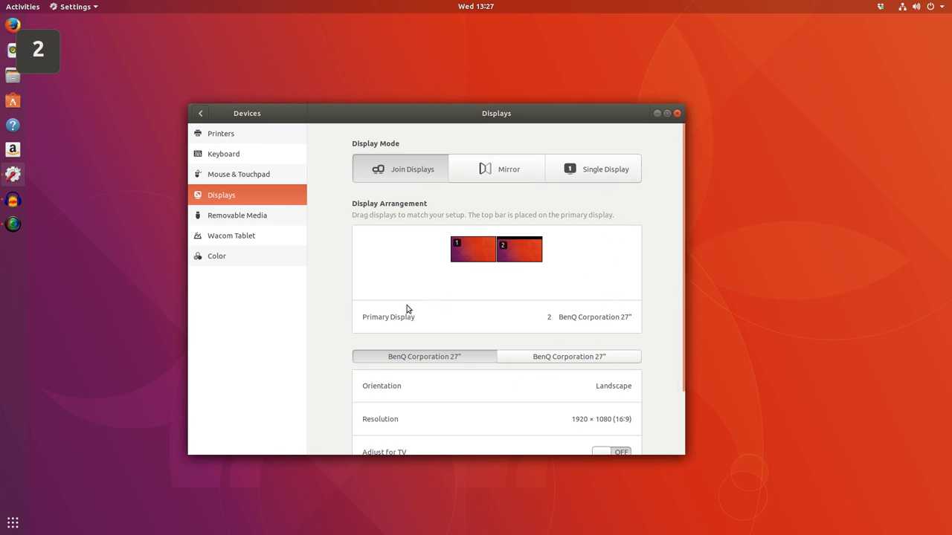
- Review Removable Media choices, leaving CD audio and DVD video both on Ask what to do
click(204, 216)
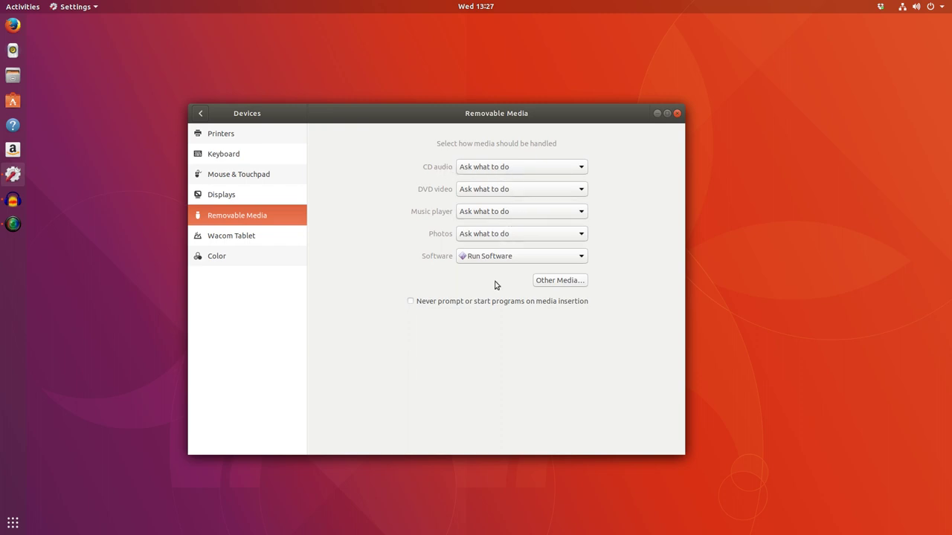
click(574, 169)
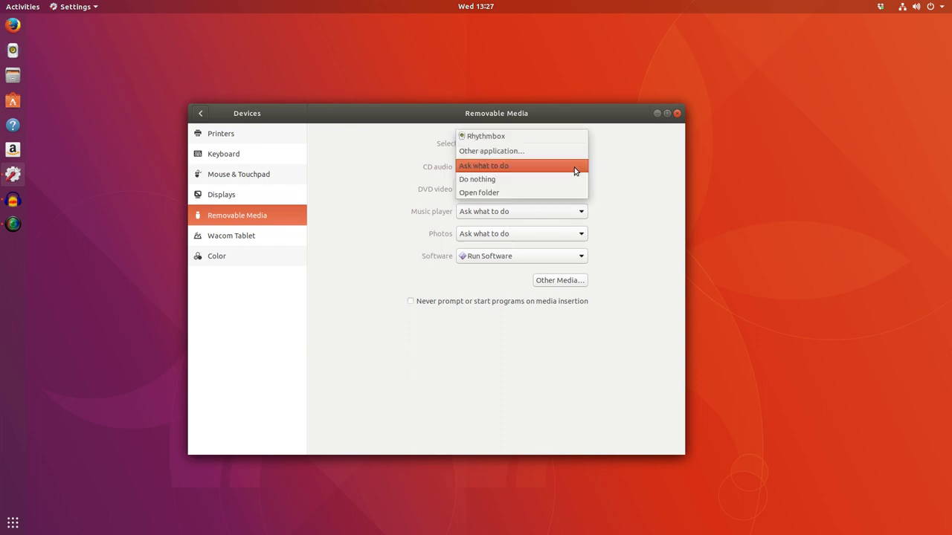
click(574, 168)
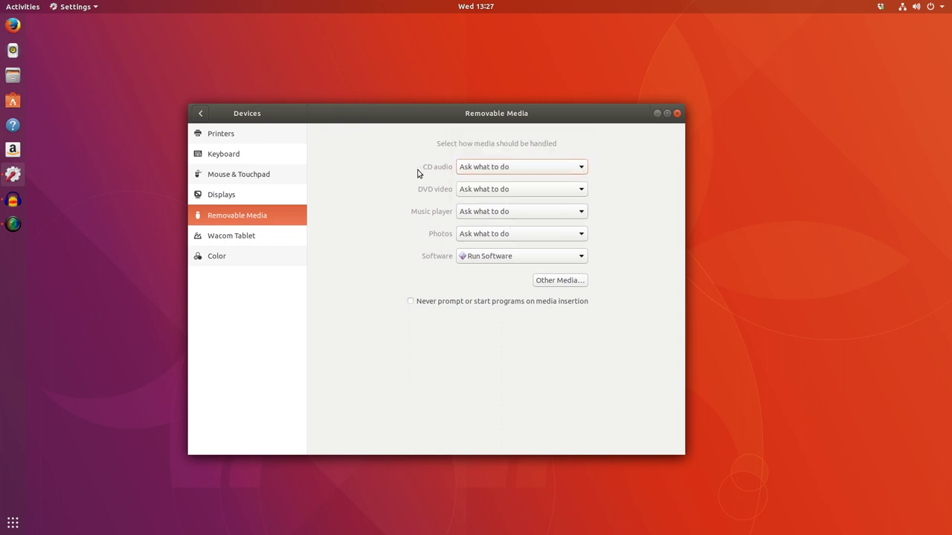
click(502, 171)
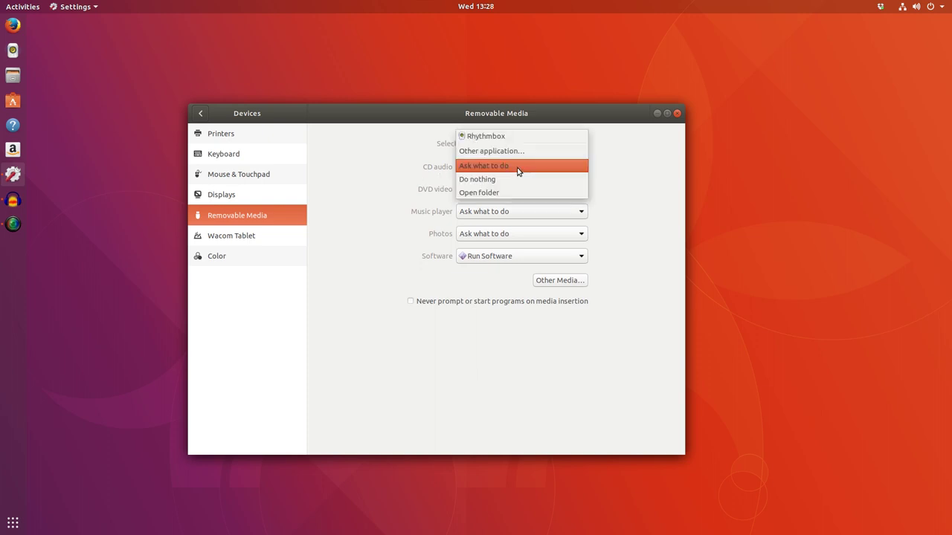
click(519, 171)
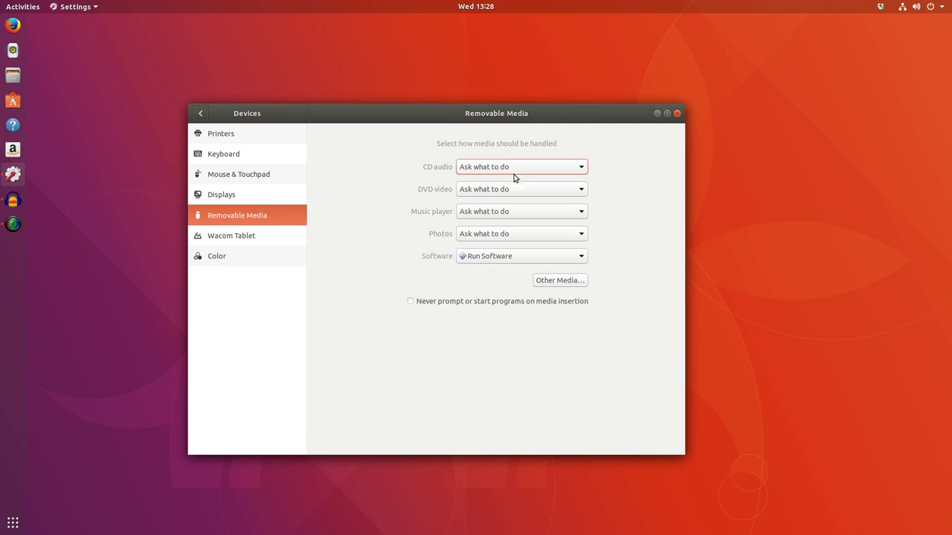
click(527, 191)
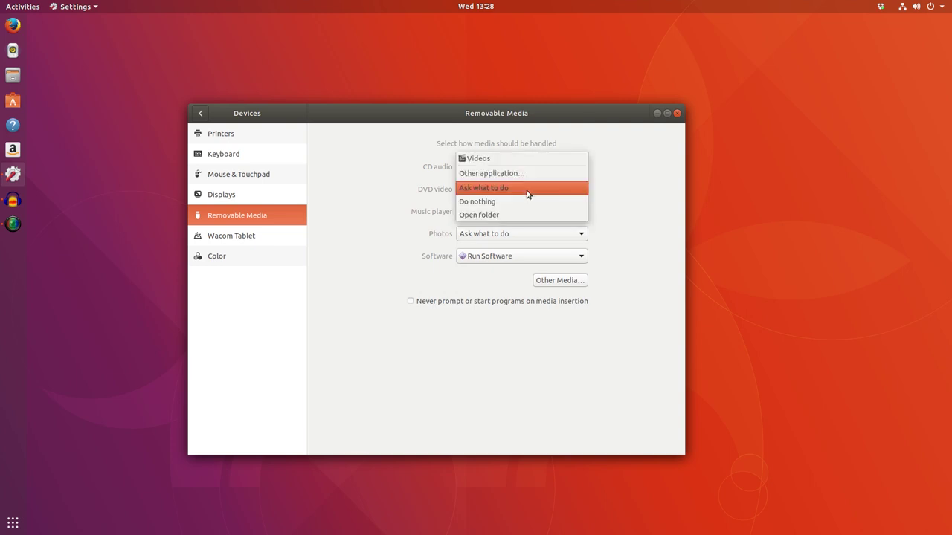
click(527, 191)
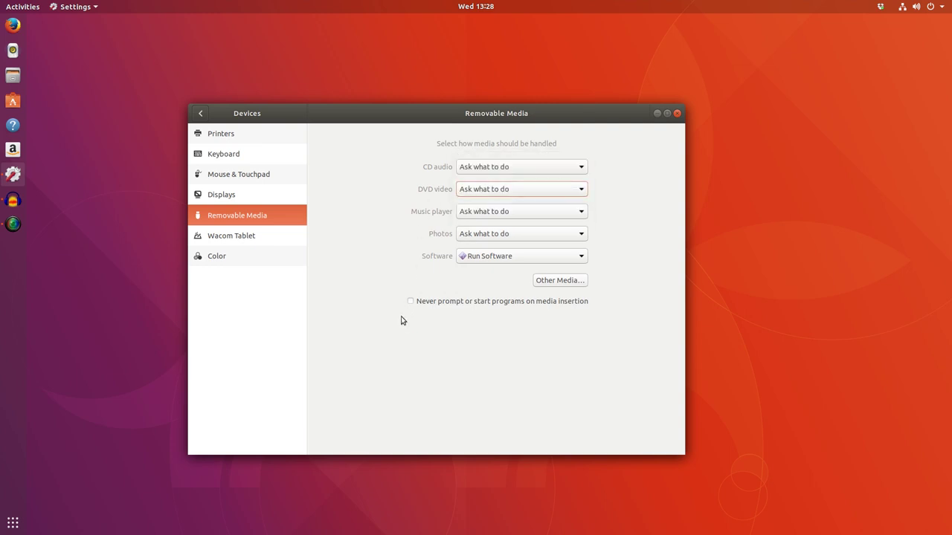
- View the Wacom Tablet and Color pages, then go to Details for Ubuntu 17.10 system information
click(249, 237)
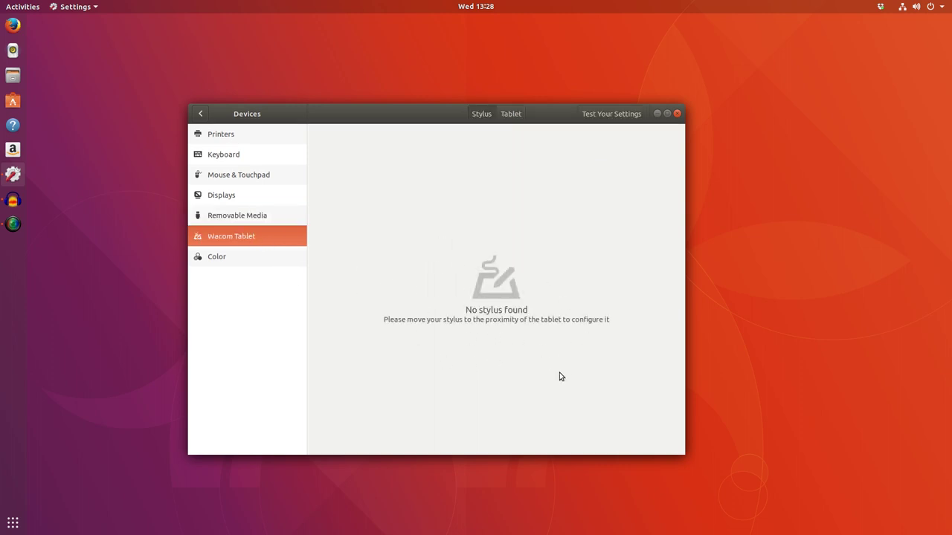
click(235, 259)
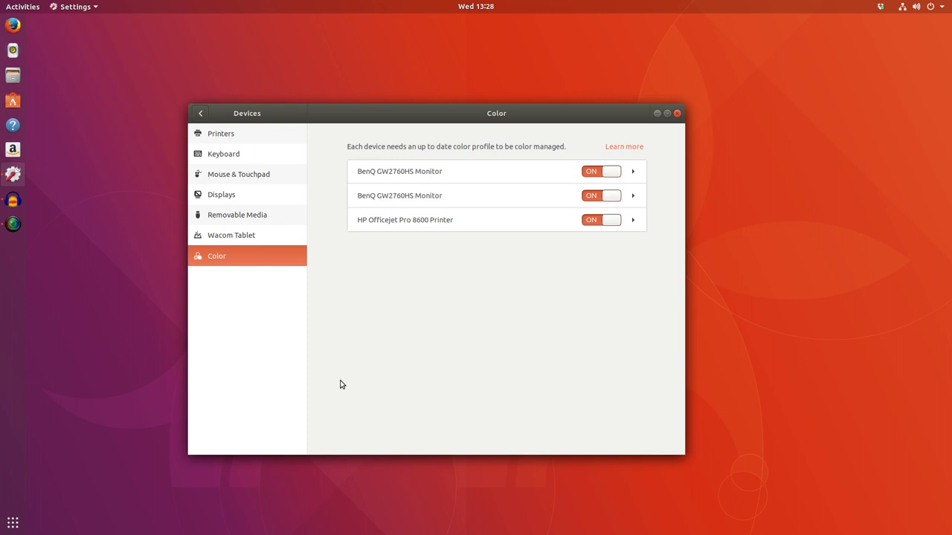
key(alt+Left)
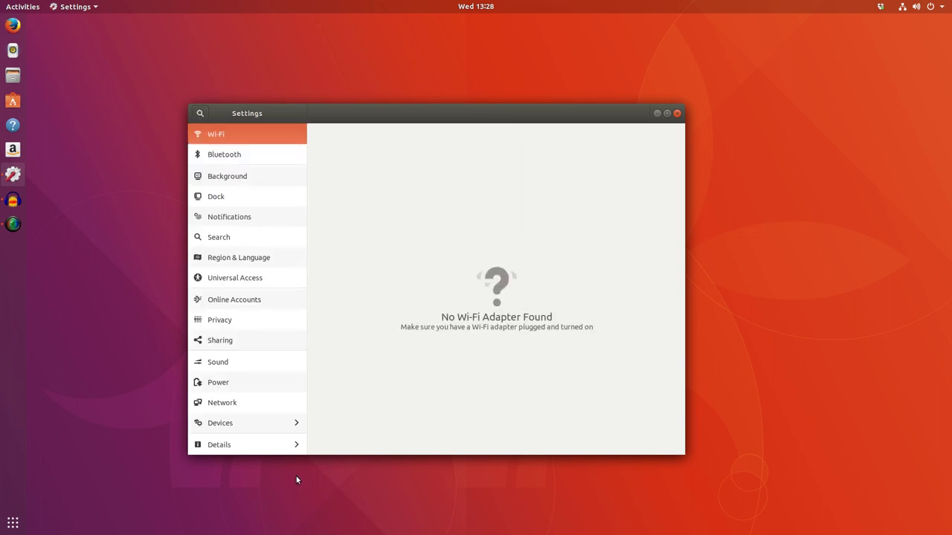
click(259, 449)
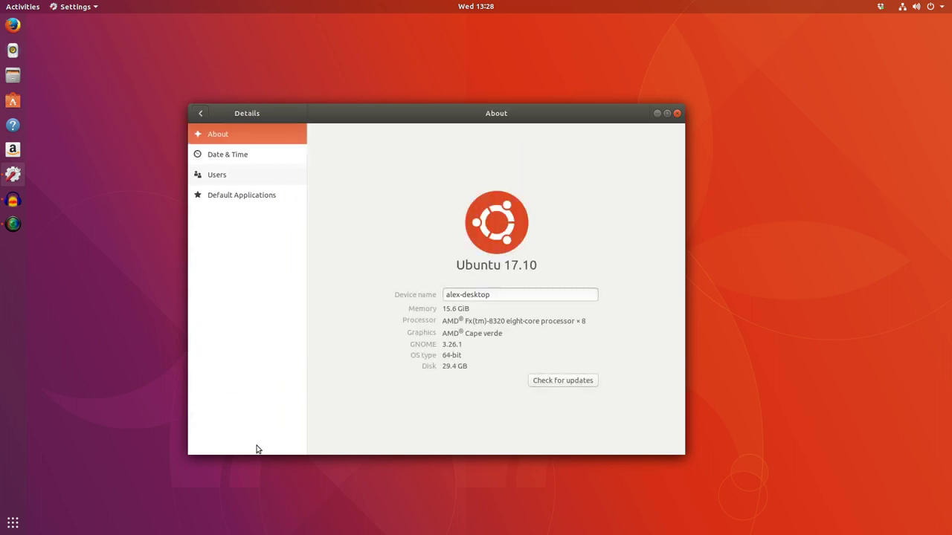
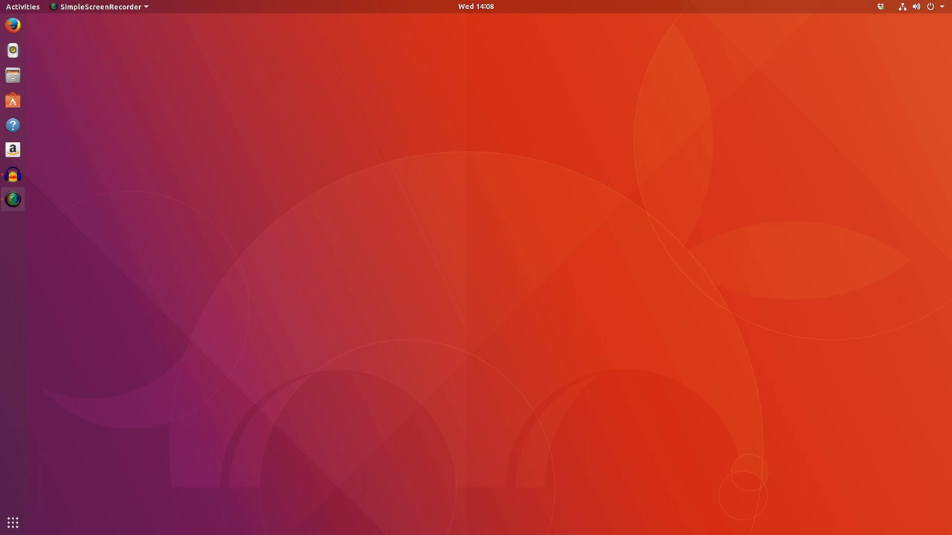
- Launch GNOME Tweaks from an Activities search for 'twea' and reposition its window
key(super)
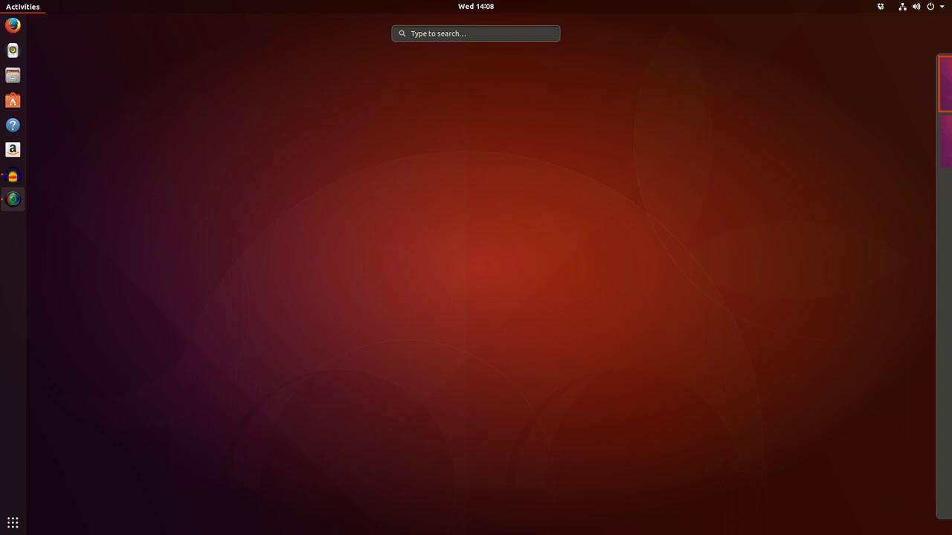
text(twea)
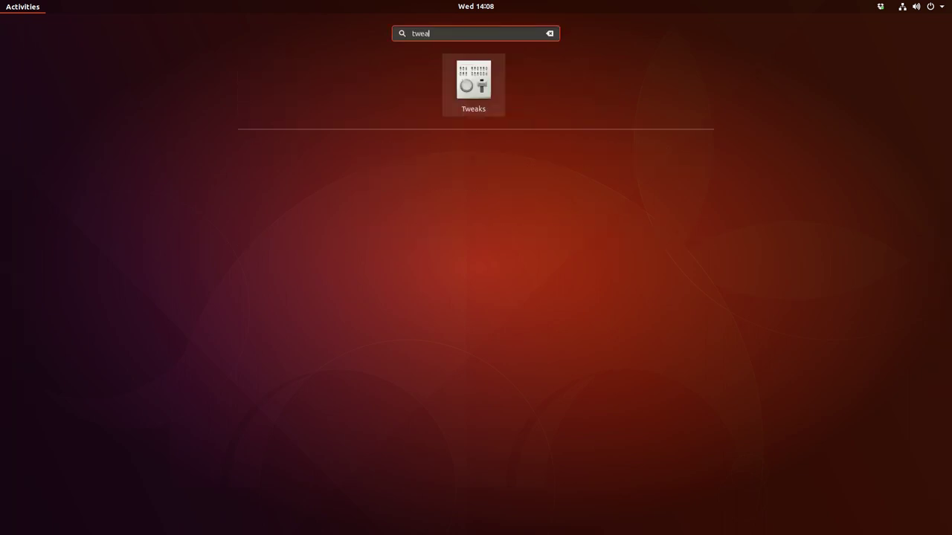
key(Return)
drag(441, 36, 333, 80)
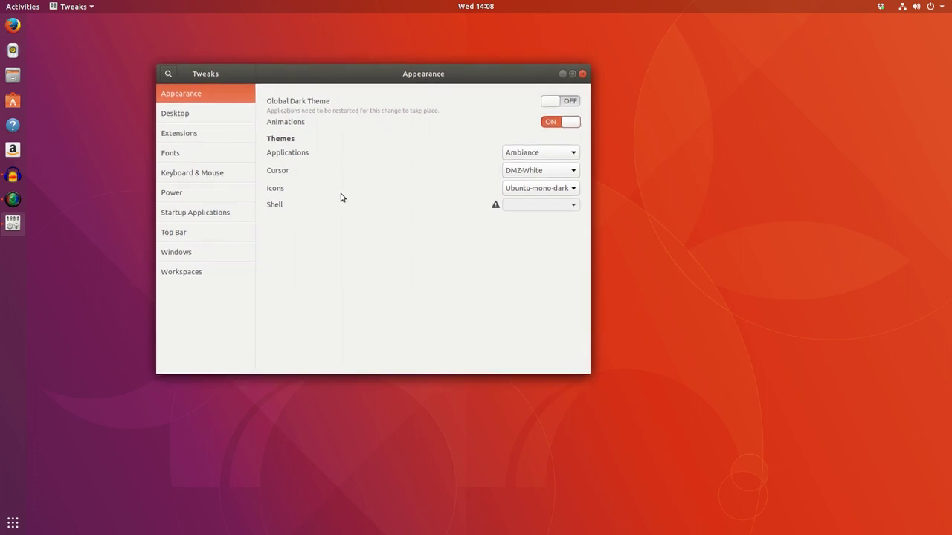
- Try the Pop, Pop-Dark and Pop-Eta Applications themes
click(521, 159)
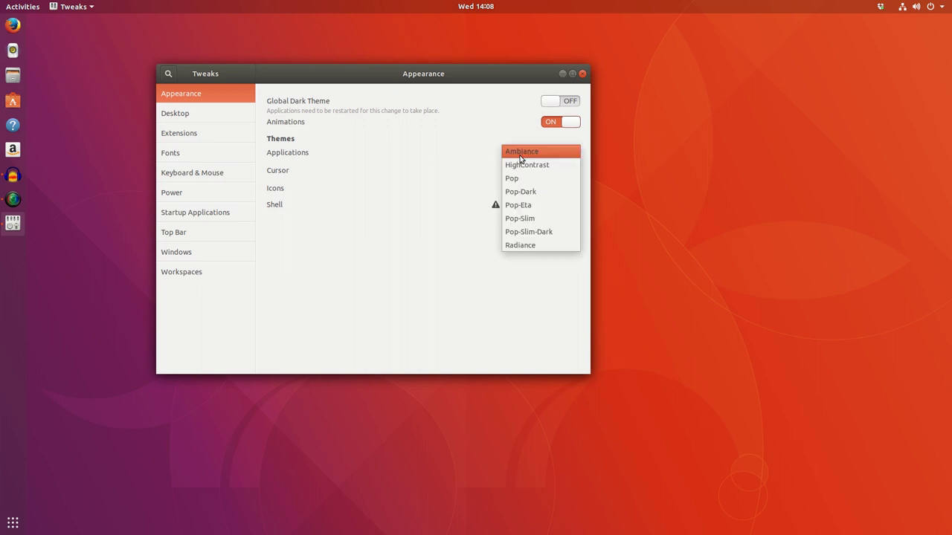
click(521, 178)
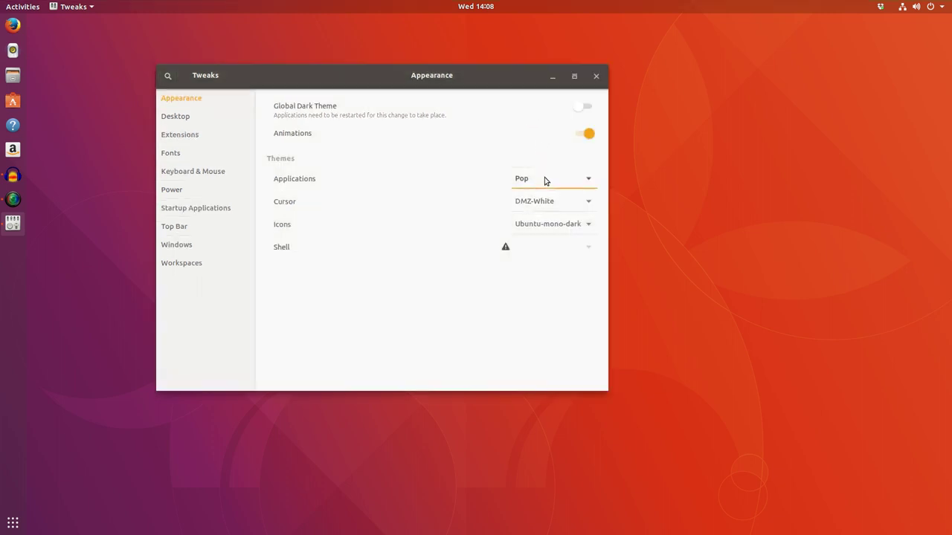
click(545, 182)
click(540, 188)
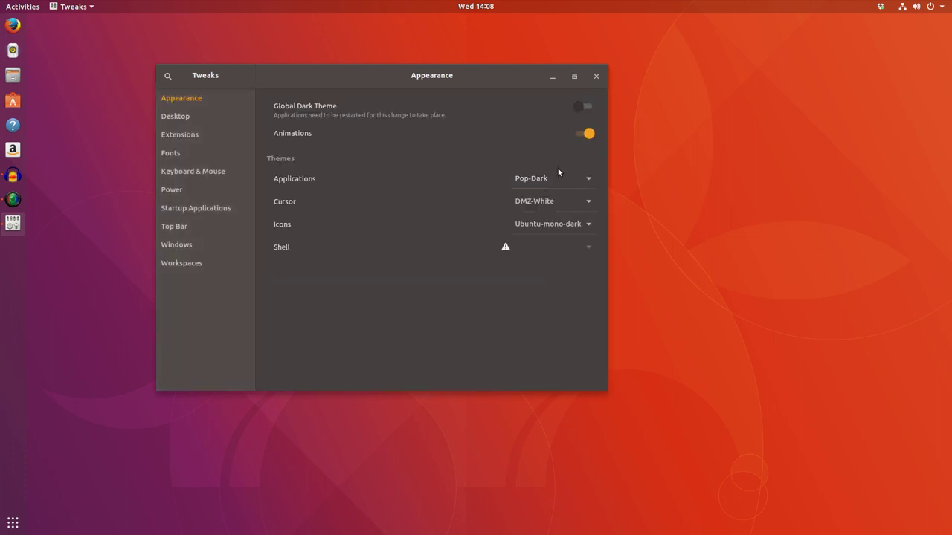
click(554, 178)
click(555, 195)
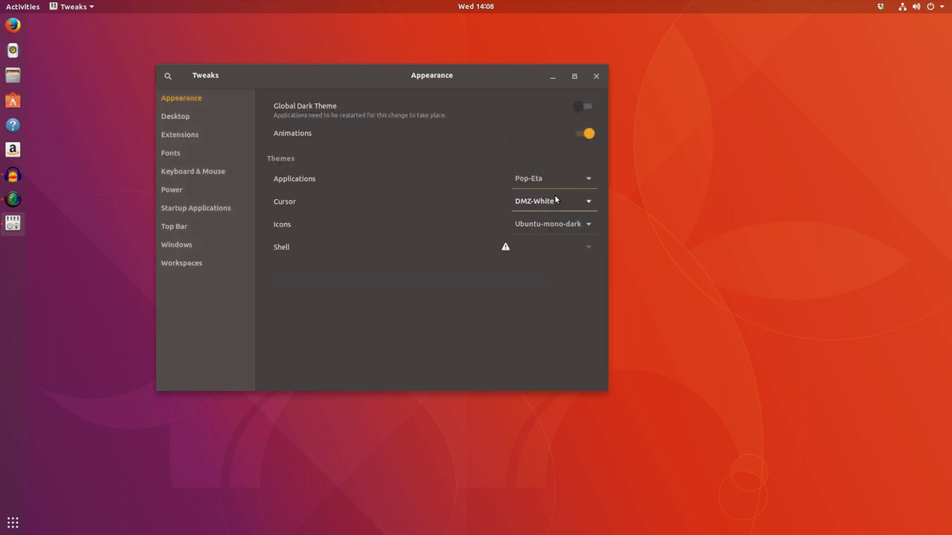
- Try Pop-Slim and Pop-Slim-Dark, then return the Applications theme to Pop
click(551, 161)
click(550, 171)
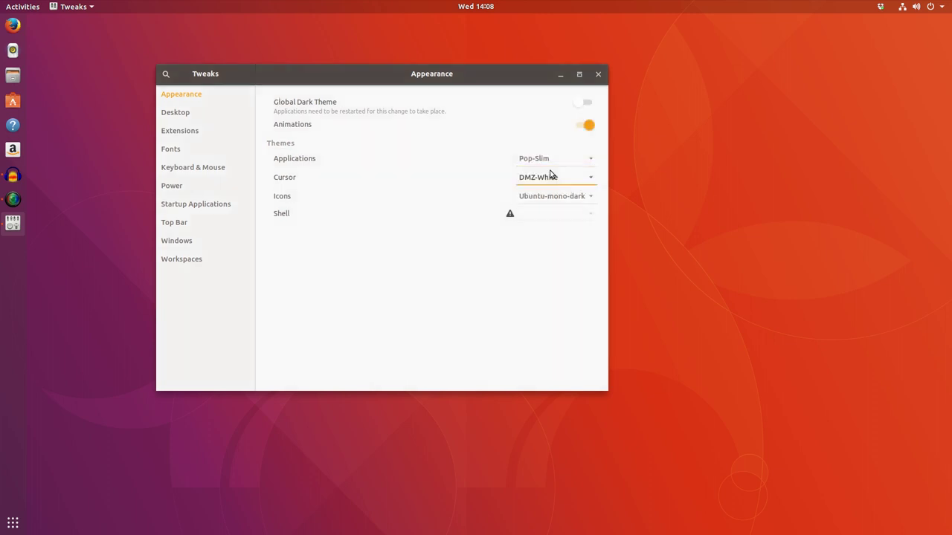
click(554, 162)
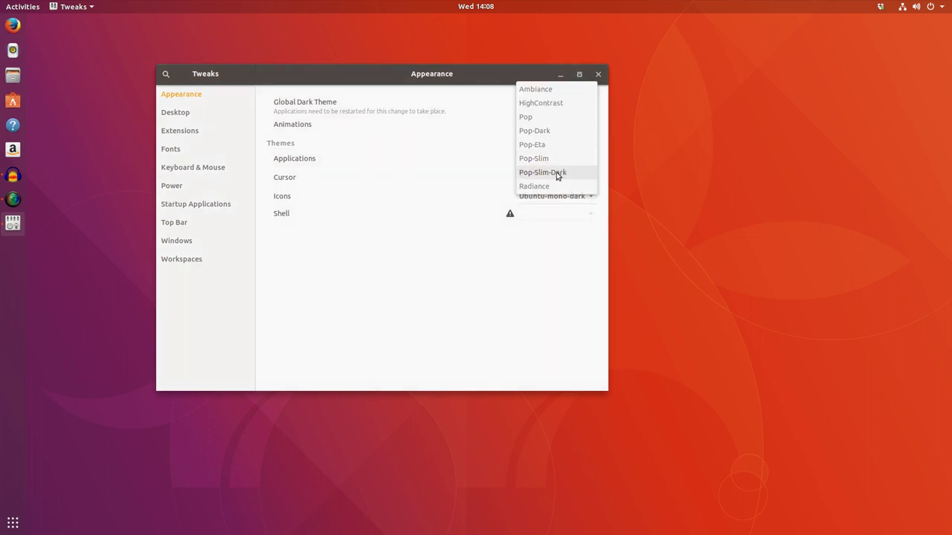
click(557, 173)
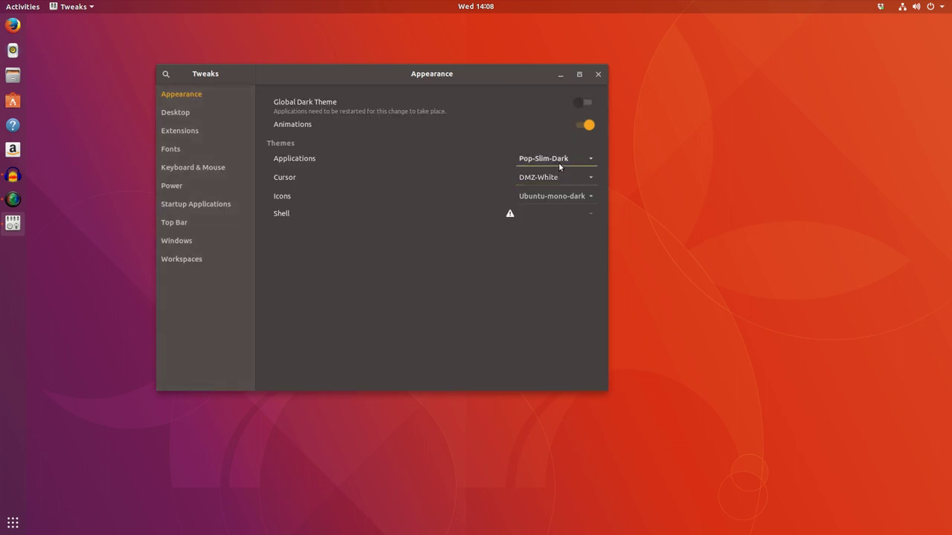
click(558, 160)
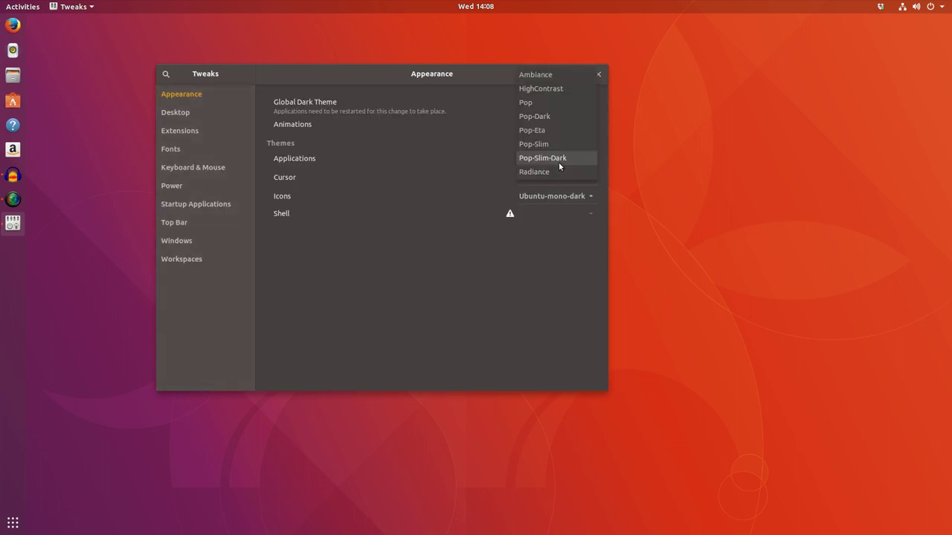
click(545, 103)
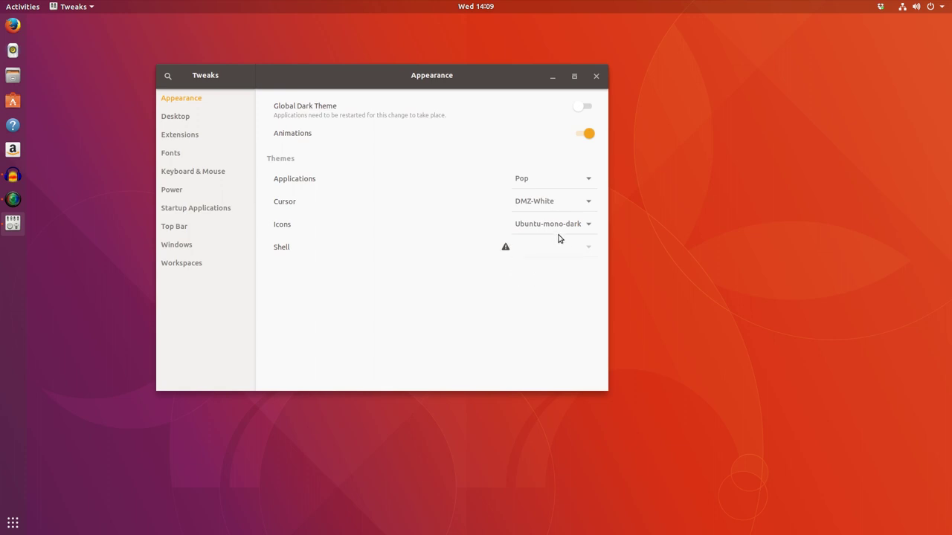
- Choose Pop in the Icons theme dropdown
click(535, 227)
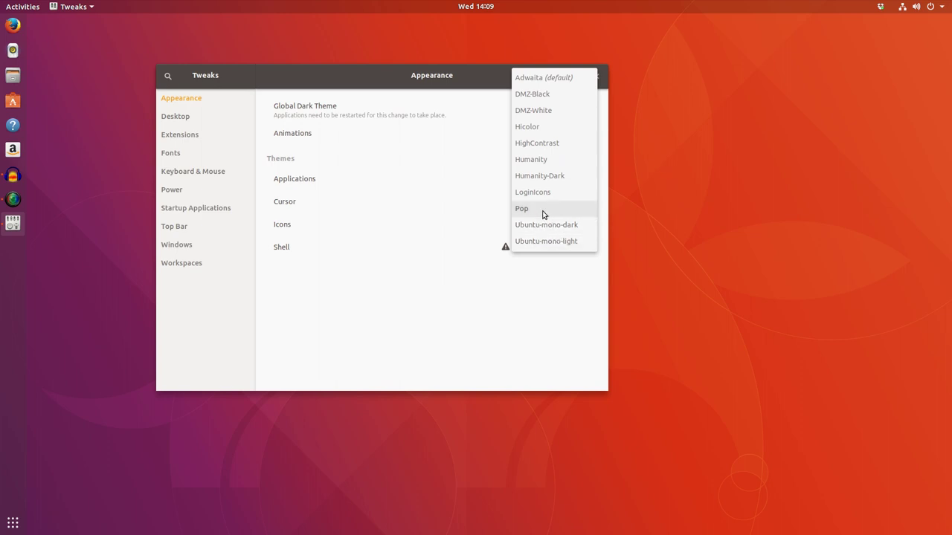
click(542, 211)
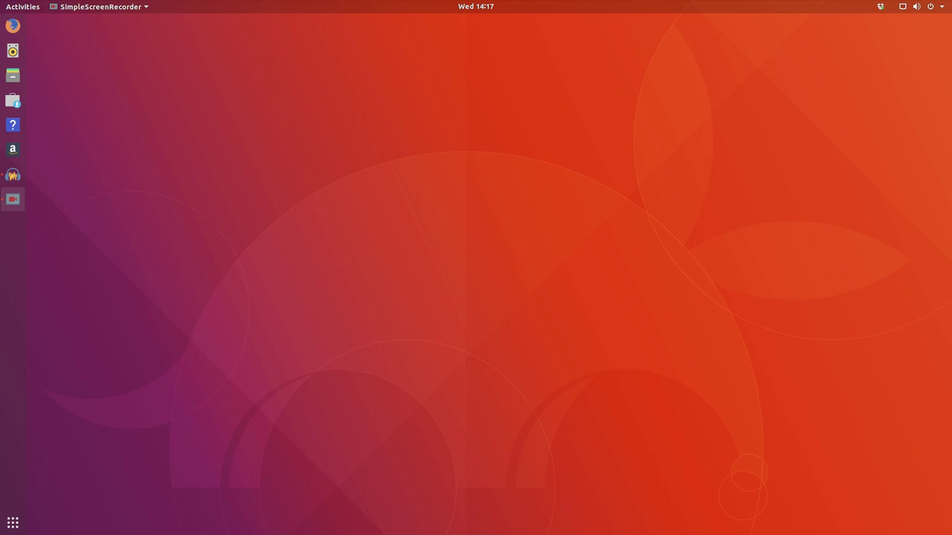
- Launch Synaptic Package Manager from an Activities search for 'syna'
key(super)
text(syna)
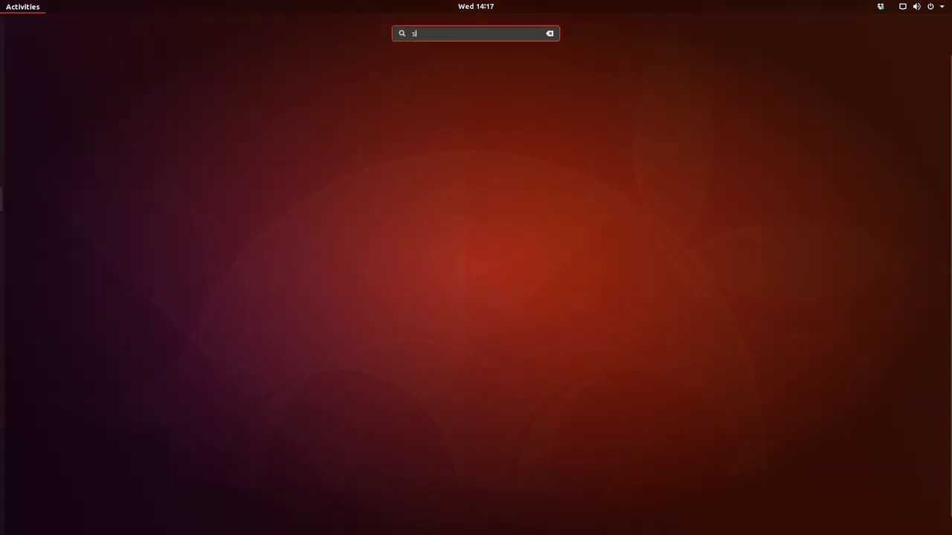
key(Return)
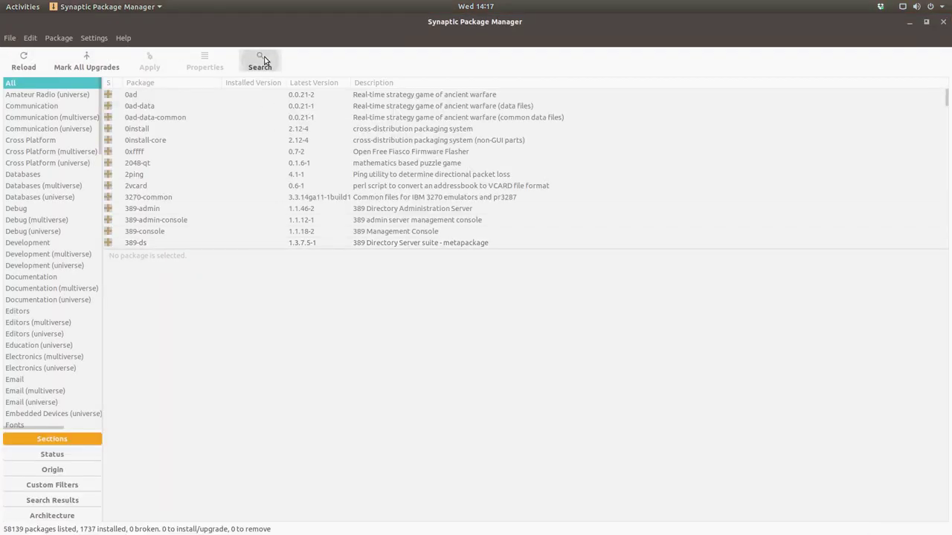
- Search the packages for 'gnome-session' and view the gnome-session package details
click(260, 59)
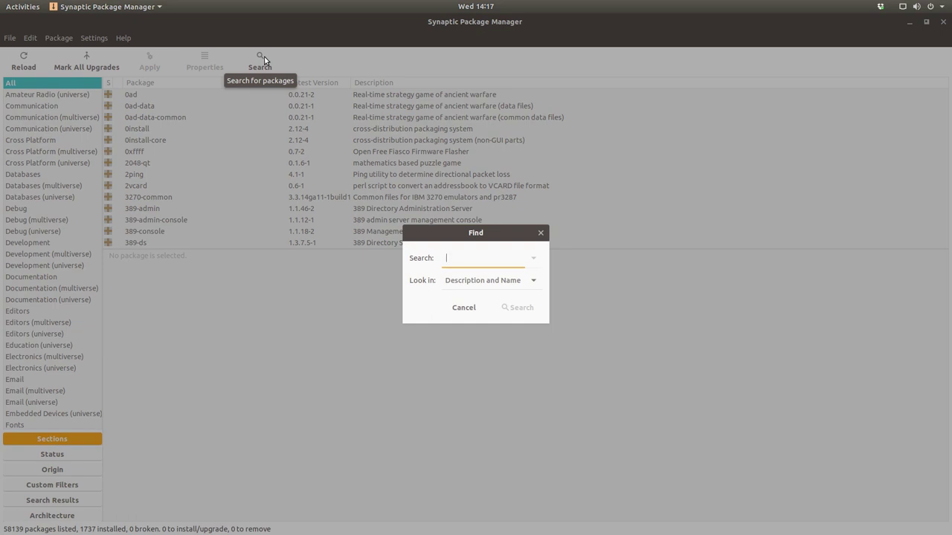
text(gnome-session)
key(Return)
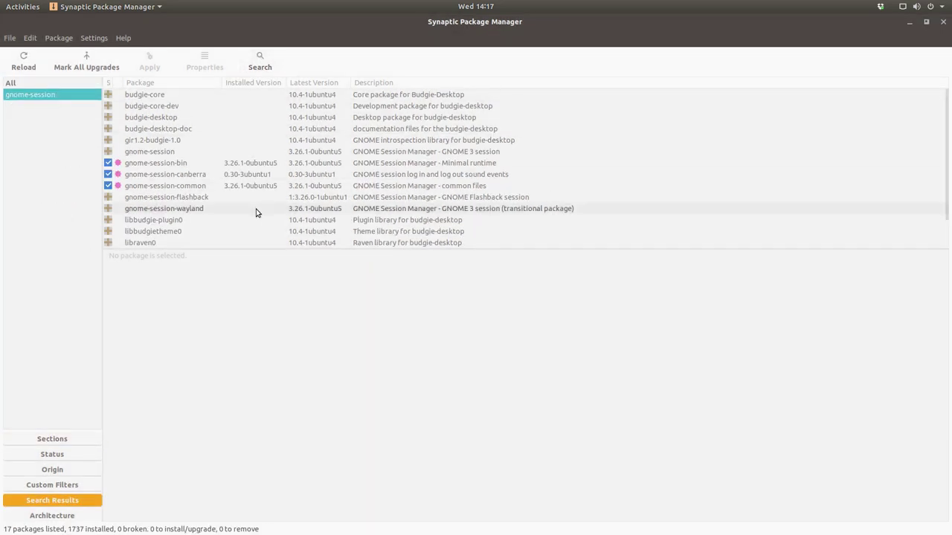
click(199, 151)
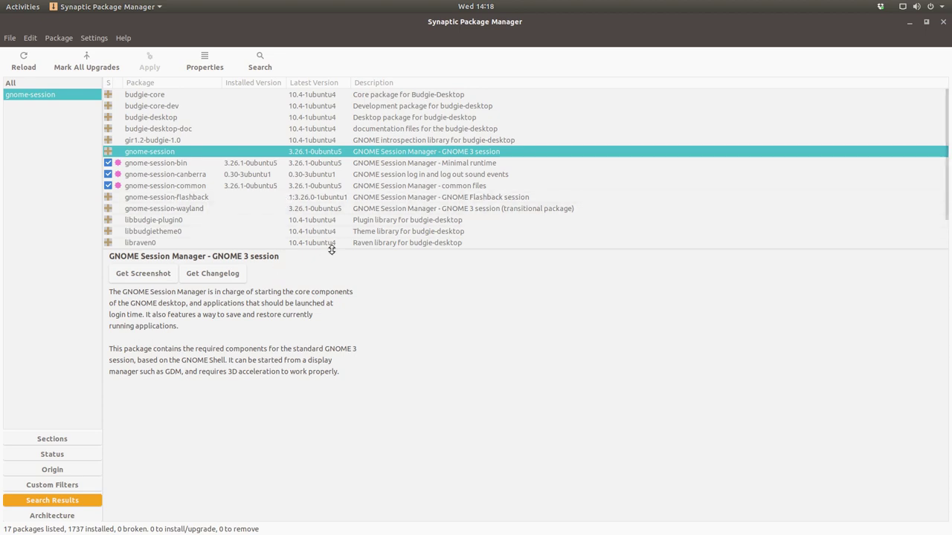
- Search the packages for 'gnome-shell' to list the 31 matching extension packages
click(260, 61)
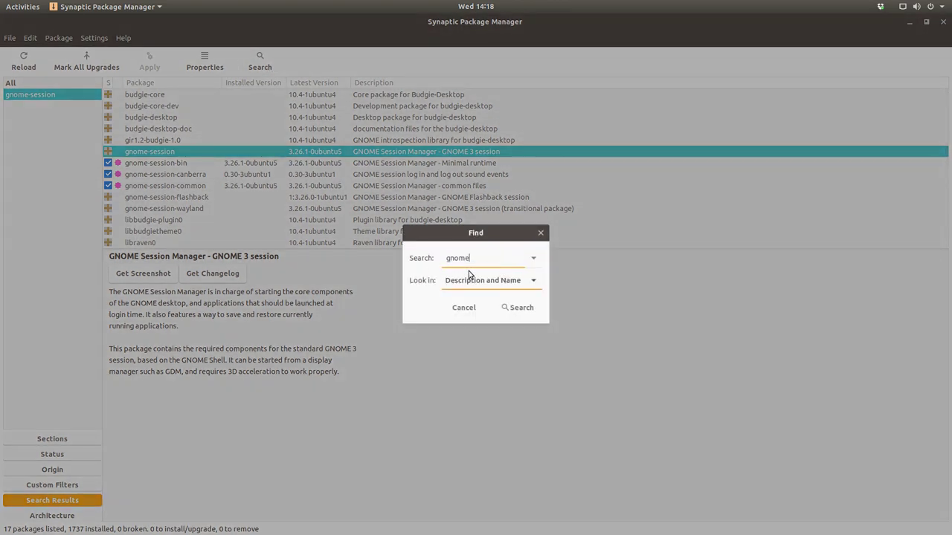
text(gnome-shell)
key(Return)
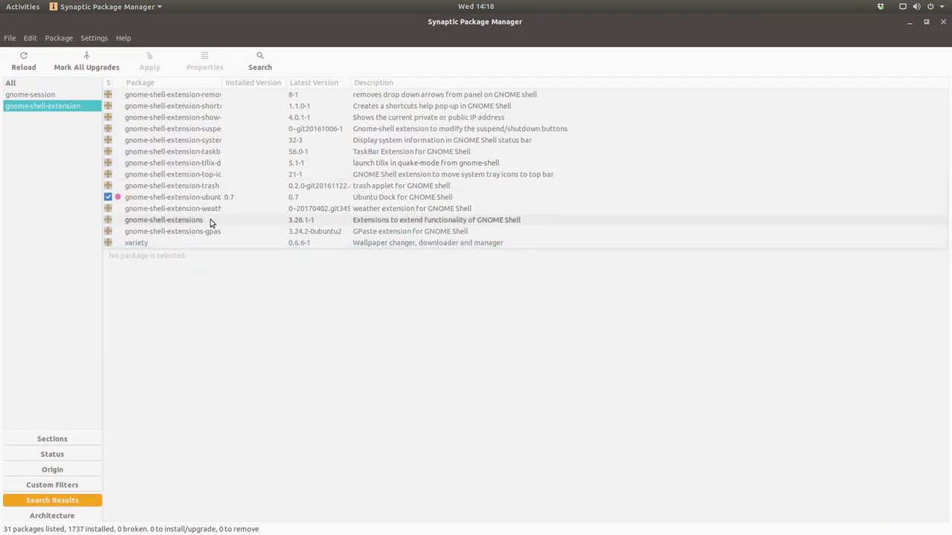
- Review gnome-shell-extensions details, widen the Package column, browse the results, then close Synaptic
click(210, 223)
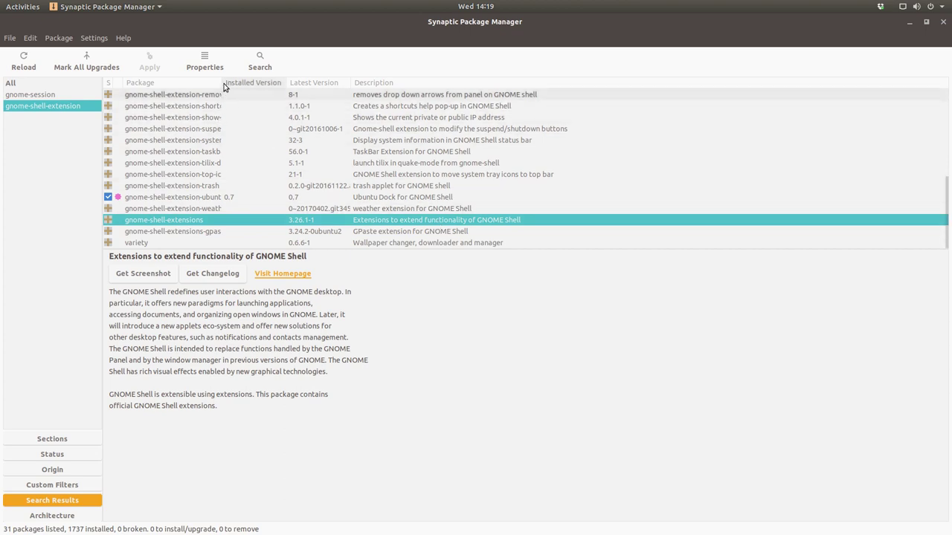
drag(221, 83, 270, 83)
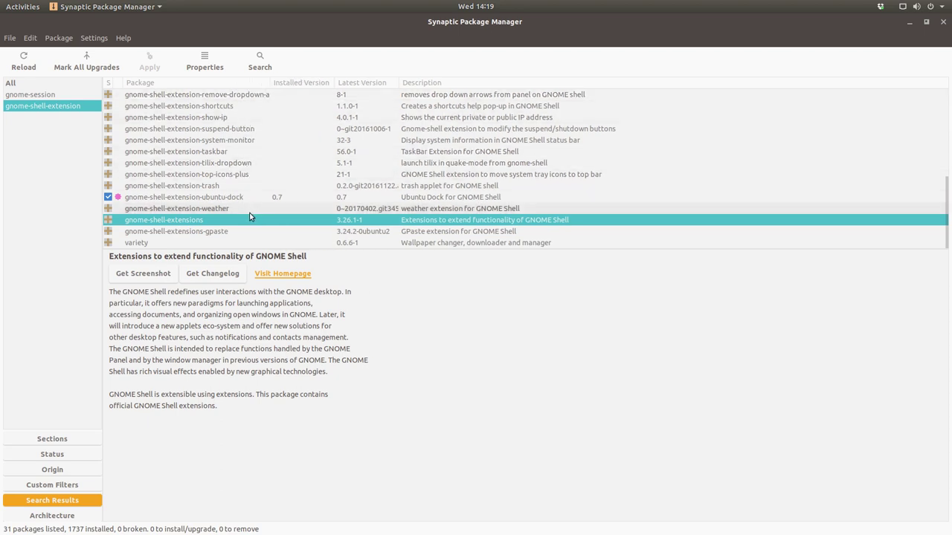
scroll(252, 212, up, 5)
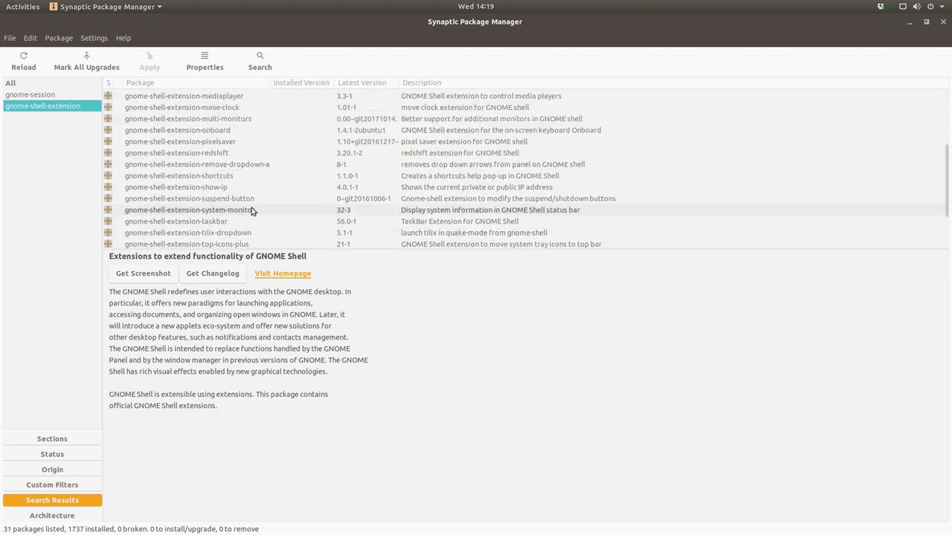
scroll(251, 212, up, 1)
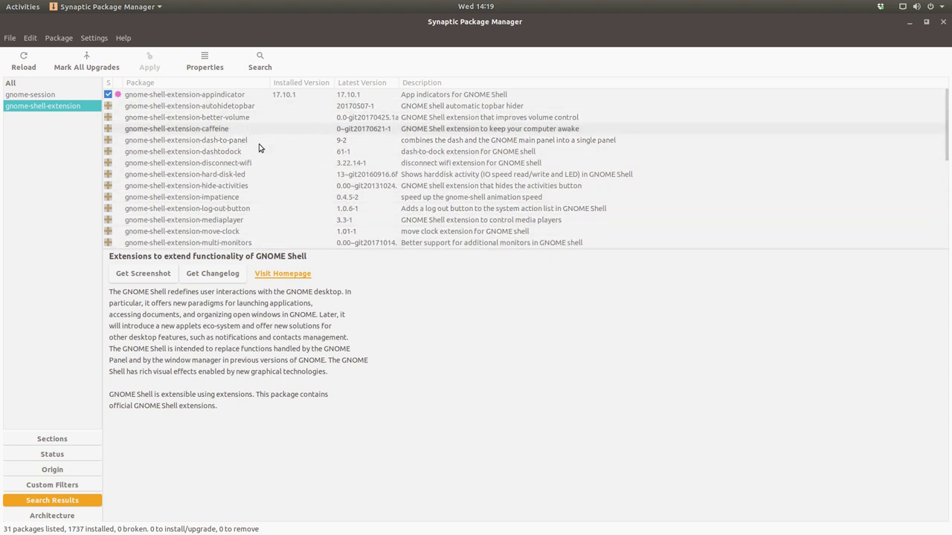
scroll(296, 186, down, 5)
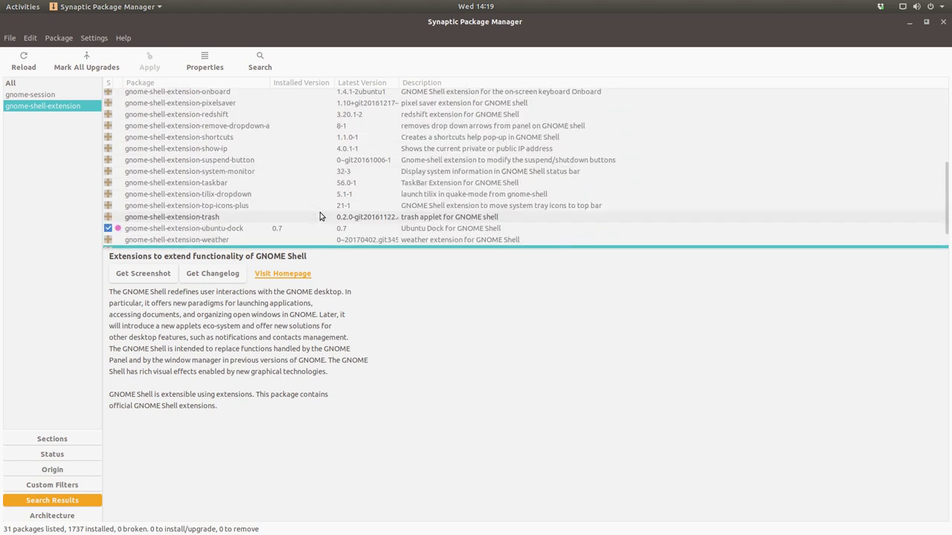
scroll(320, 217, up, 3)
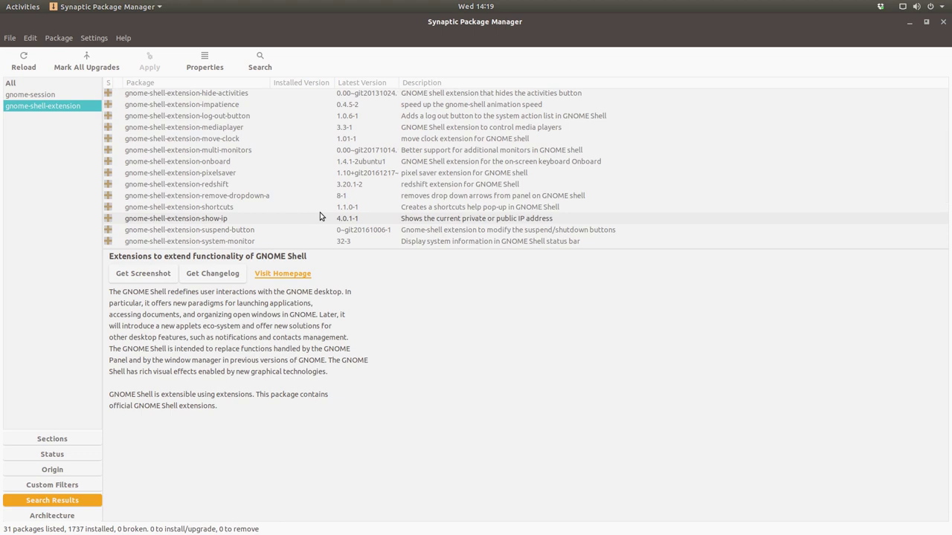
click(941, 23)
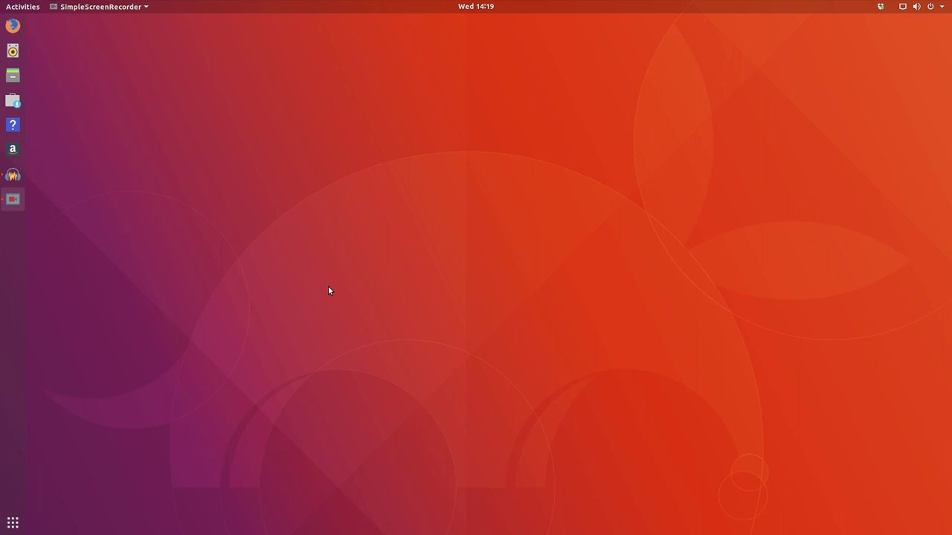
- Reopen Tweaks via an Activities search for 'tweak' and turn off desktop Show Icons
key(super)
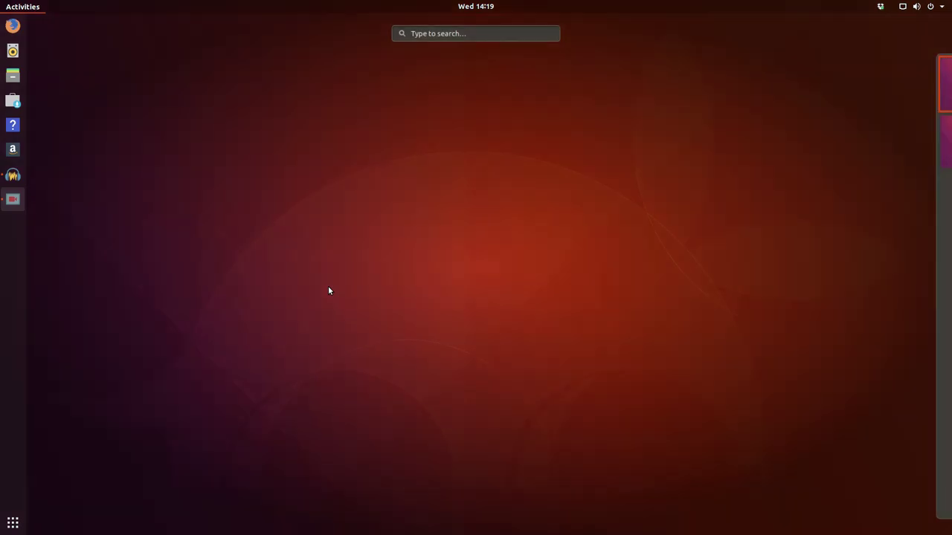
text(tweak)
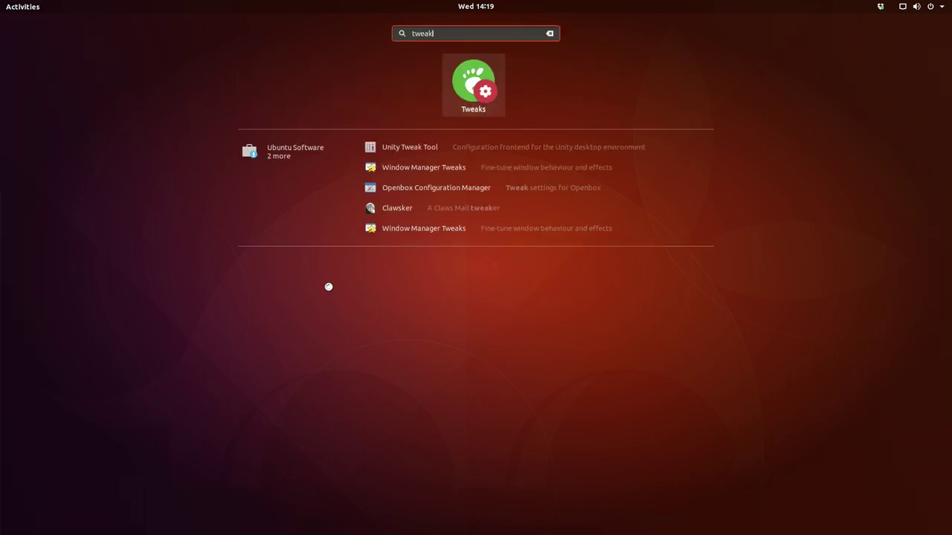
key(Return)
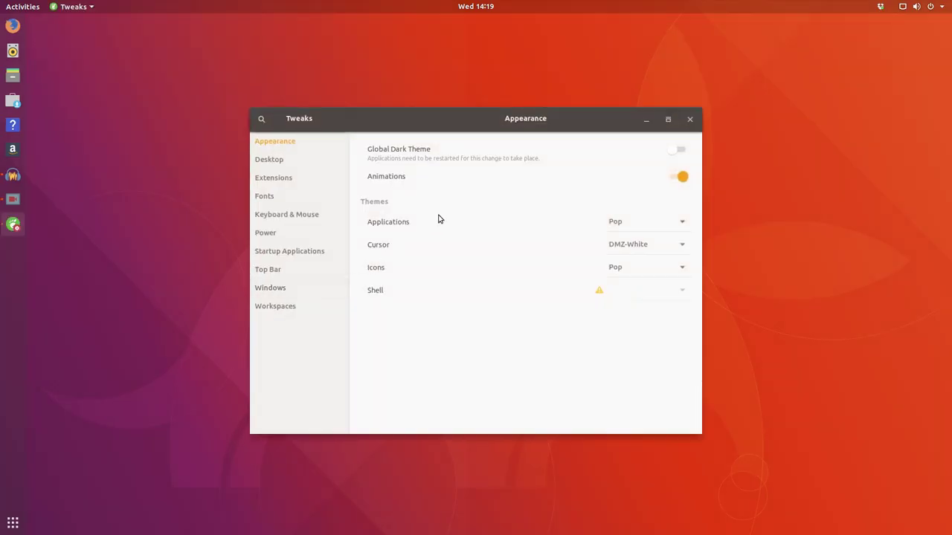
drag(394, 121, 388, 88)
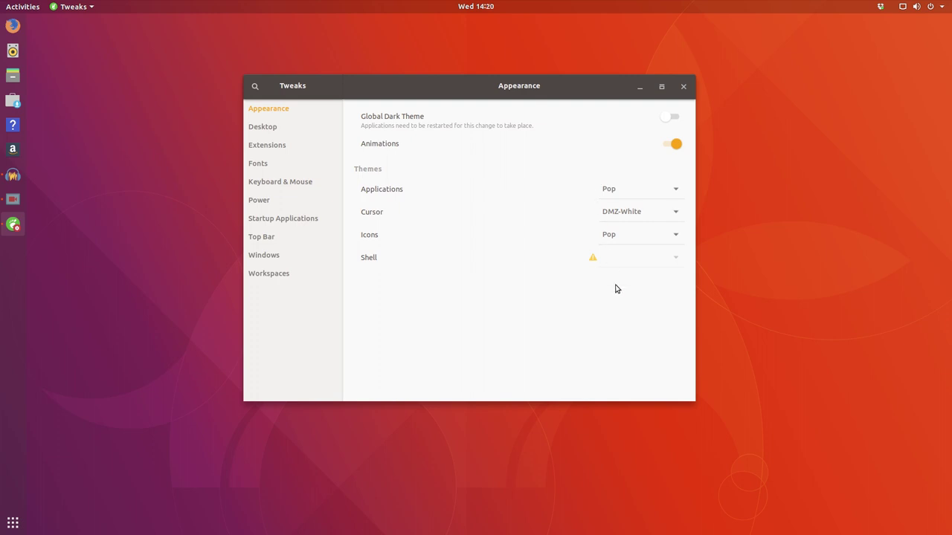
click(298, 128)
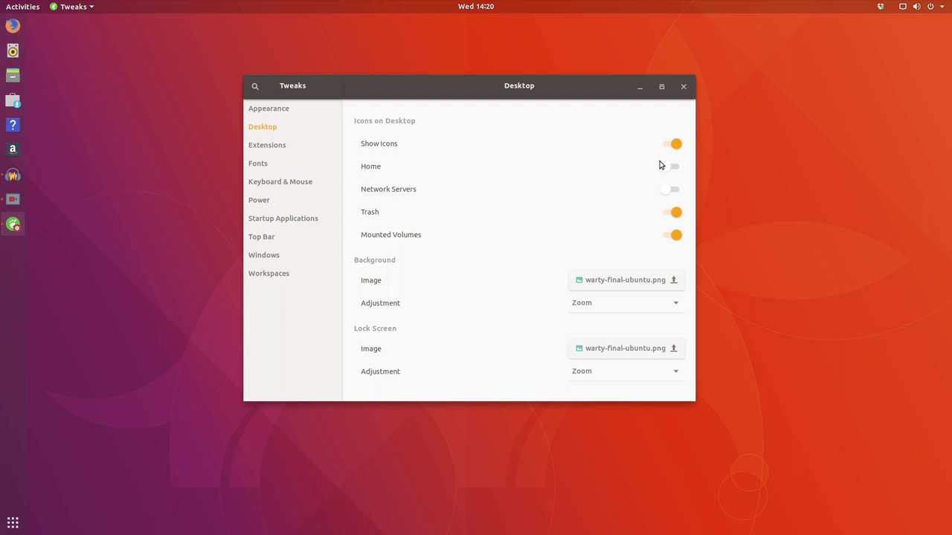
click(671, 145)
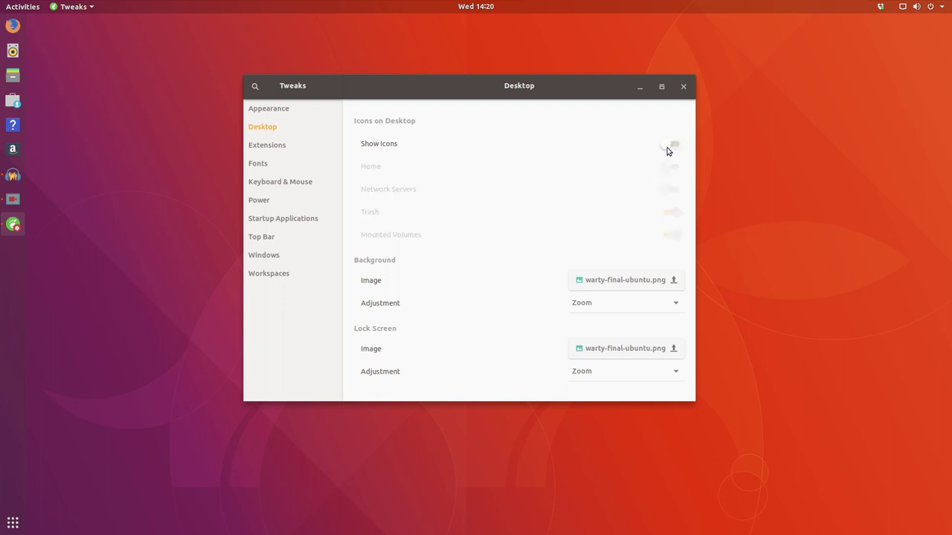
- Browse the Extensions, Fonts, Power, Startup Applications, Workspaces, Windows and Top Bar pages, then close Tweaks
click(270, 150)
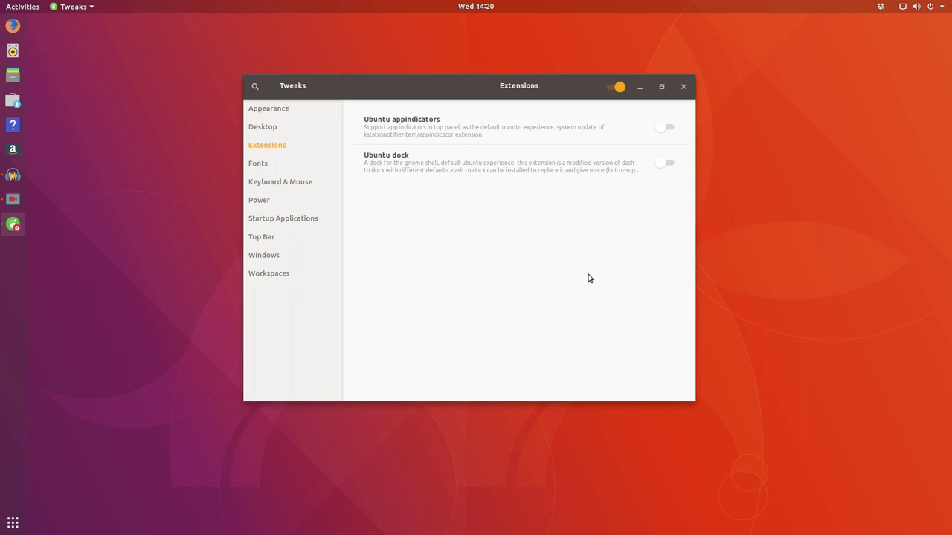
click(274, 163)
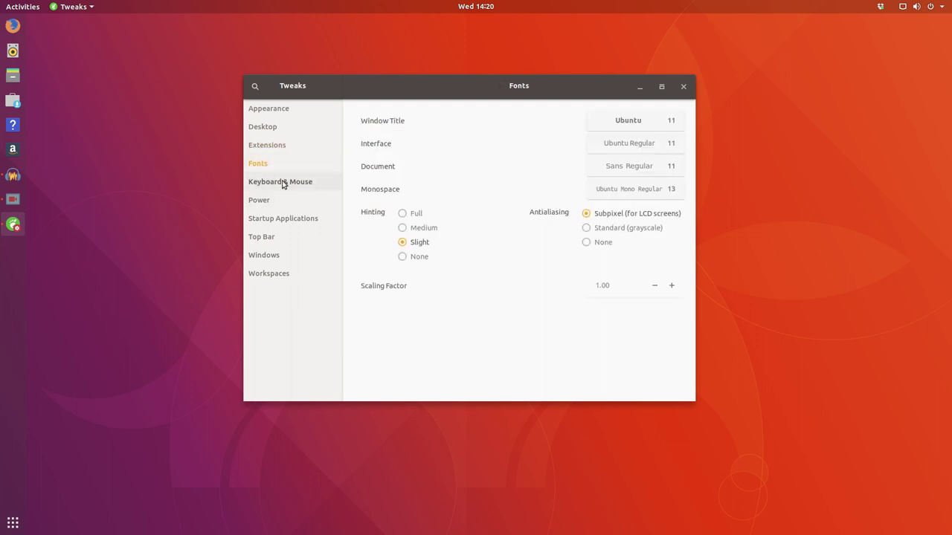
click(285, 187)
click(282, 202)
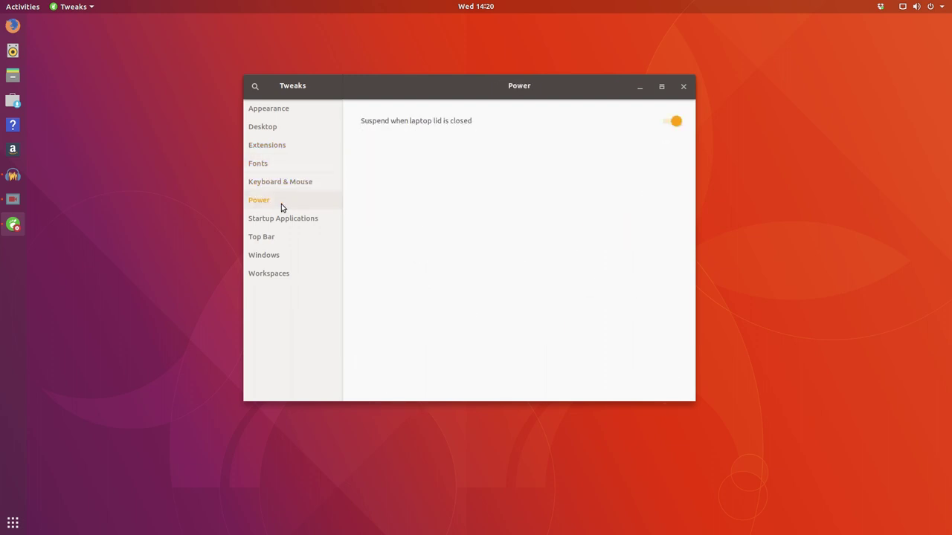
click(283, 218)
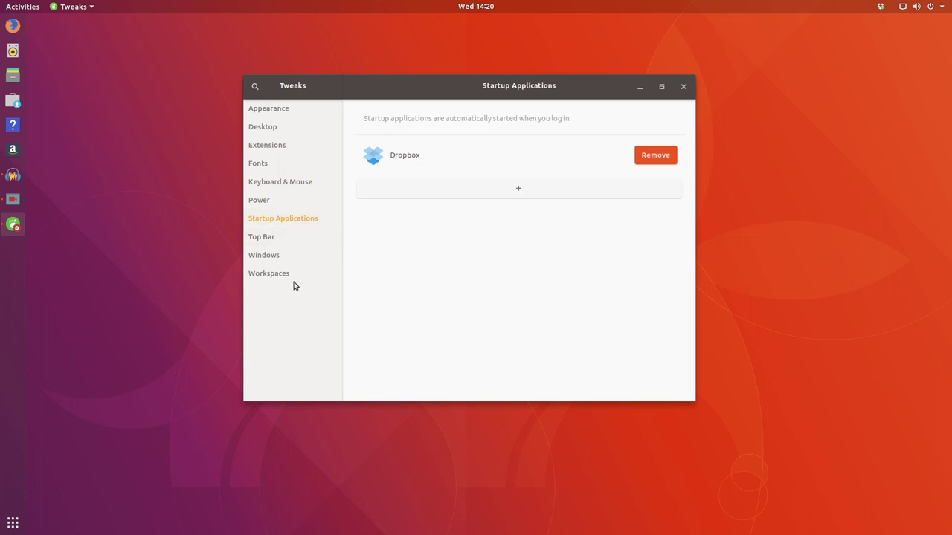
click(289, 277)
click(290, 256)
click(289, 238)
key(alt+F4)
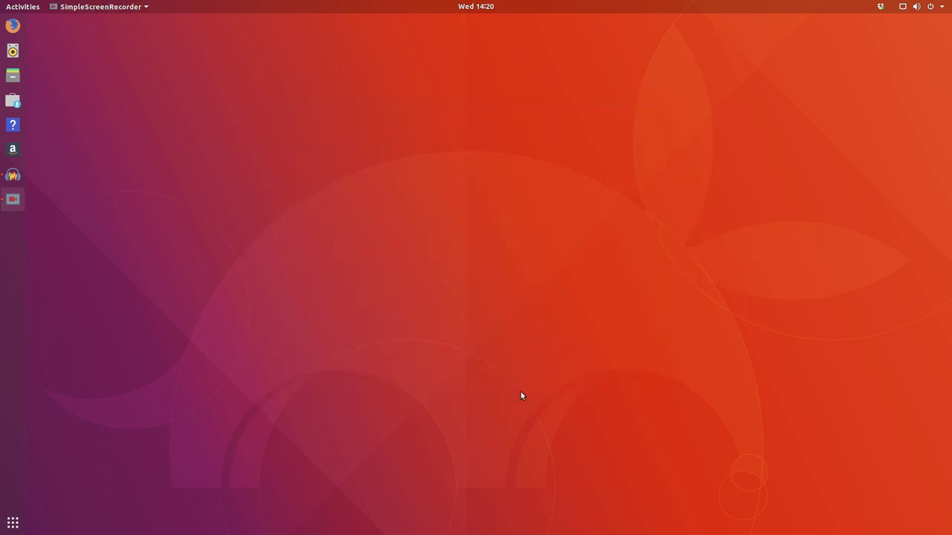